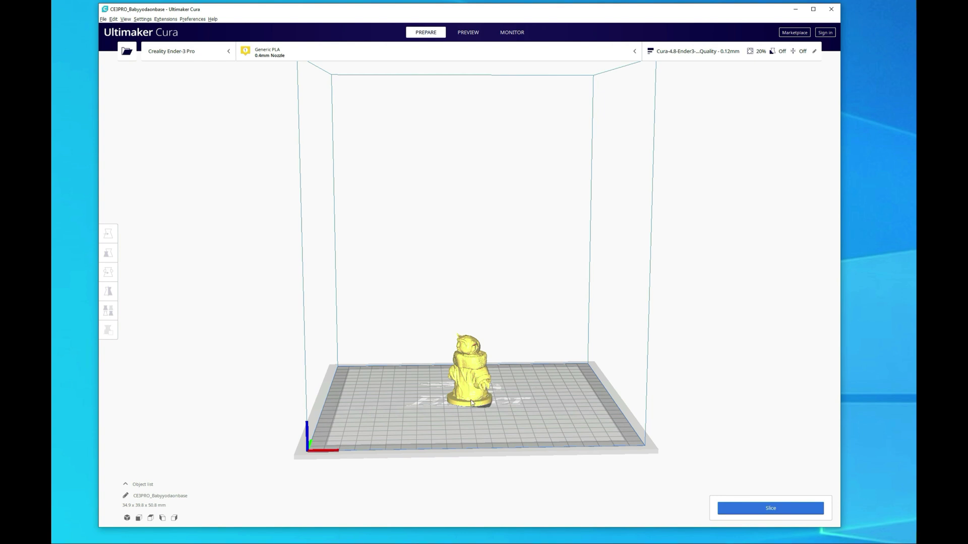
left_click(473, 372)
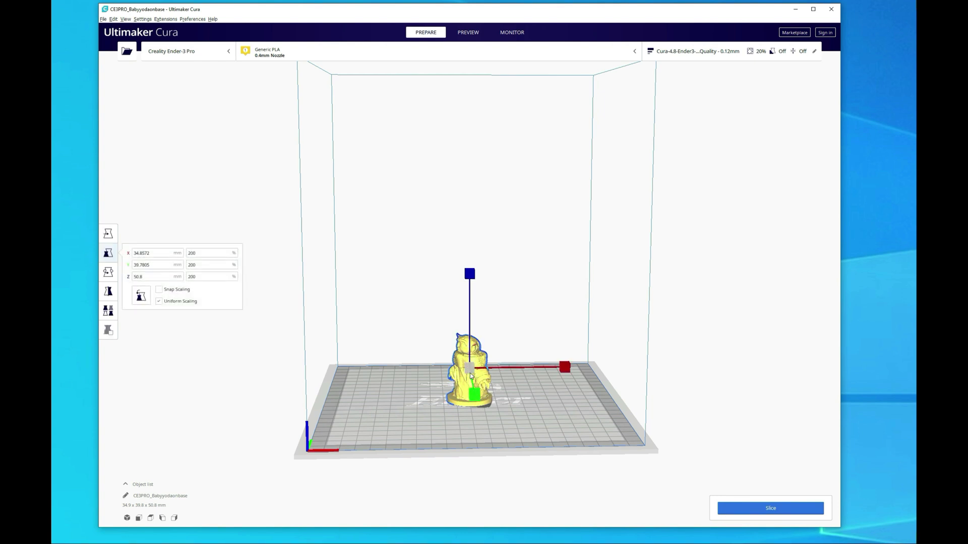
left_click(108, 233)
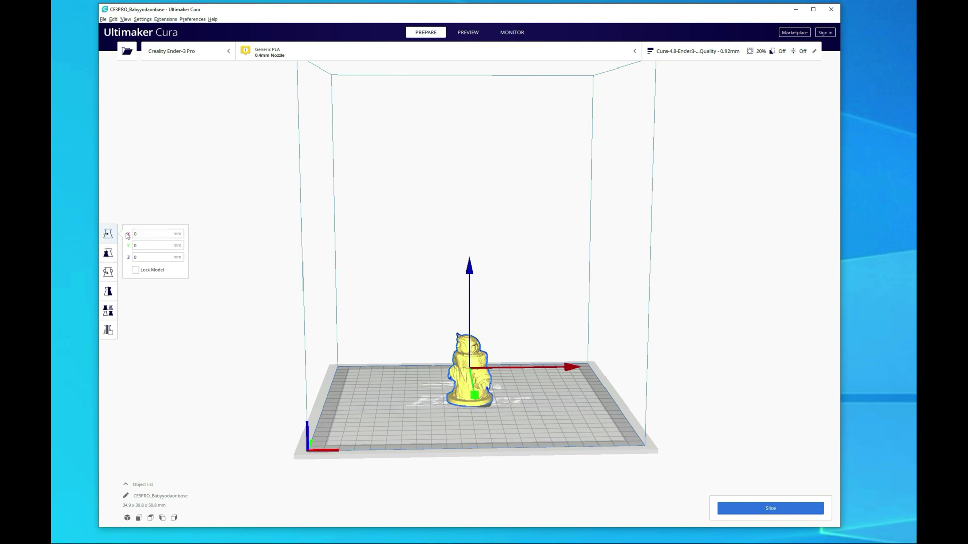
left_click_drag(469, 271, 479, 344)
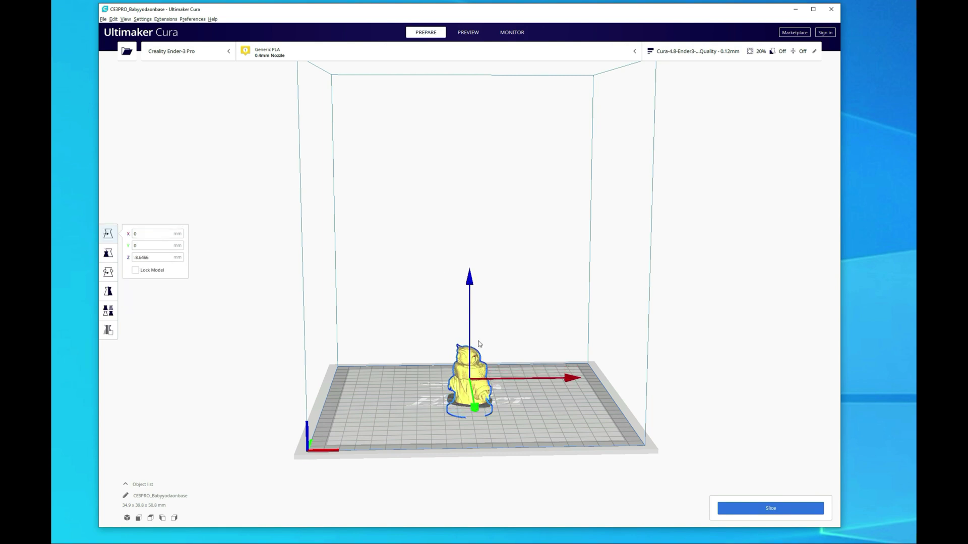
right_click_drag(482, 489, 470, 413)
scroll(477, 419, "up", 3)
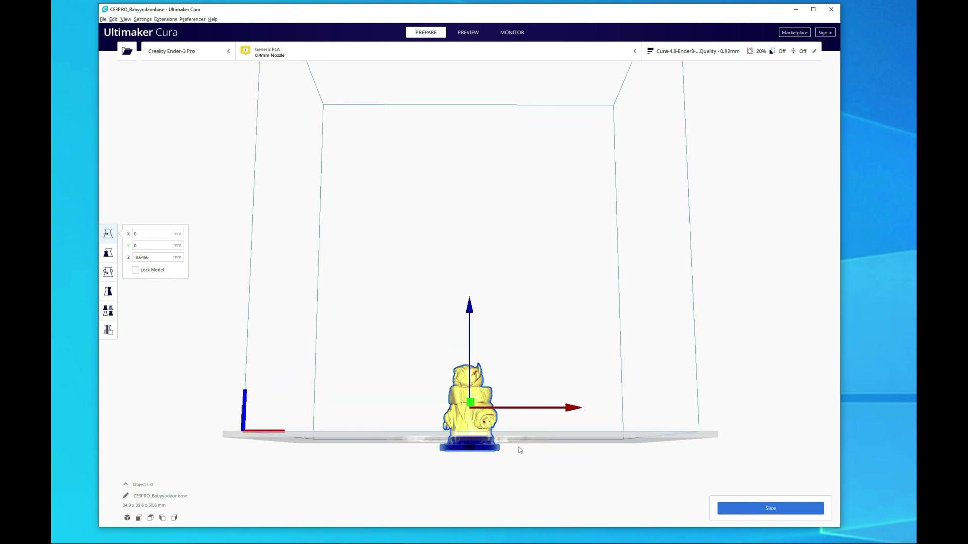
right_click_drag(518, 450, 497, 445)
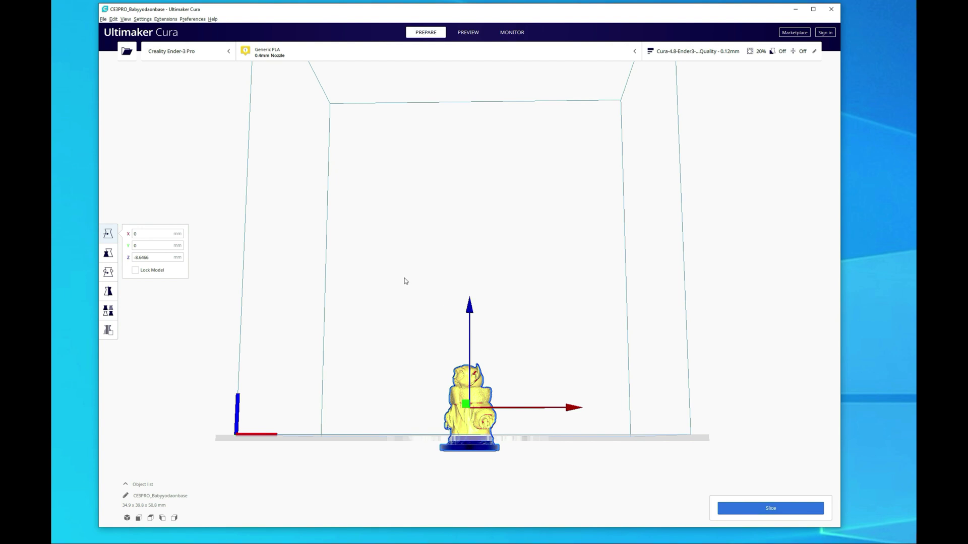
key("Up")
key("Up")
key("Up")
key("Up")
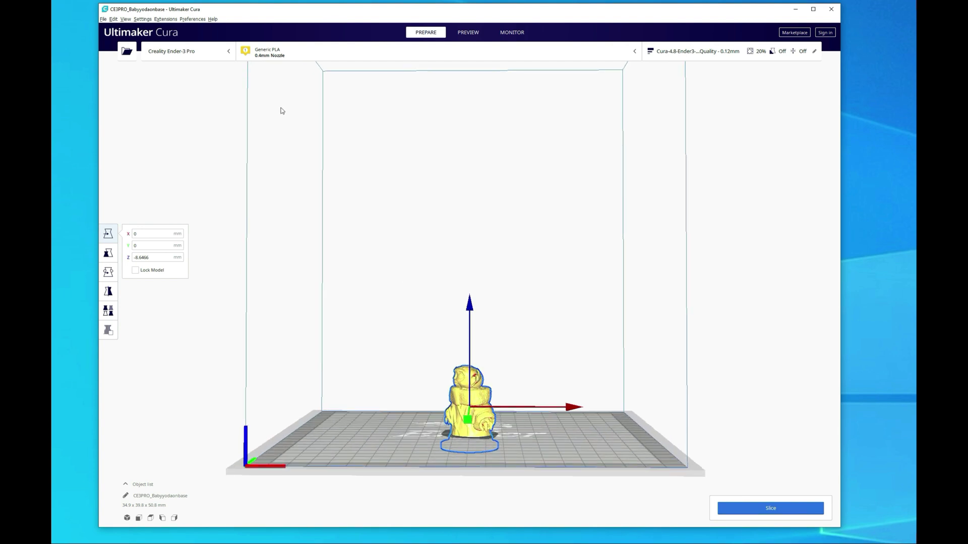
left_click(127, 19)
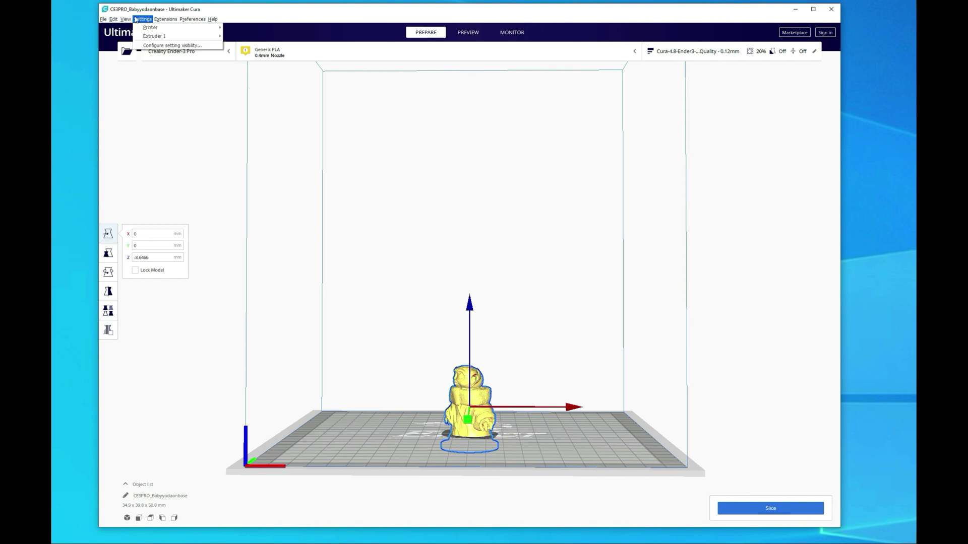
left_click(143, 89)
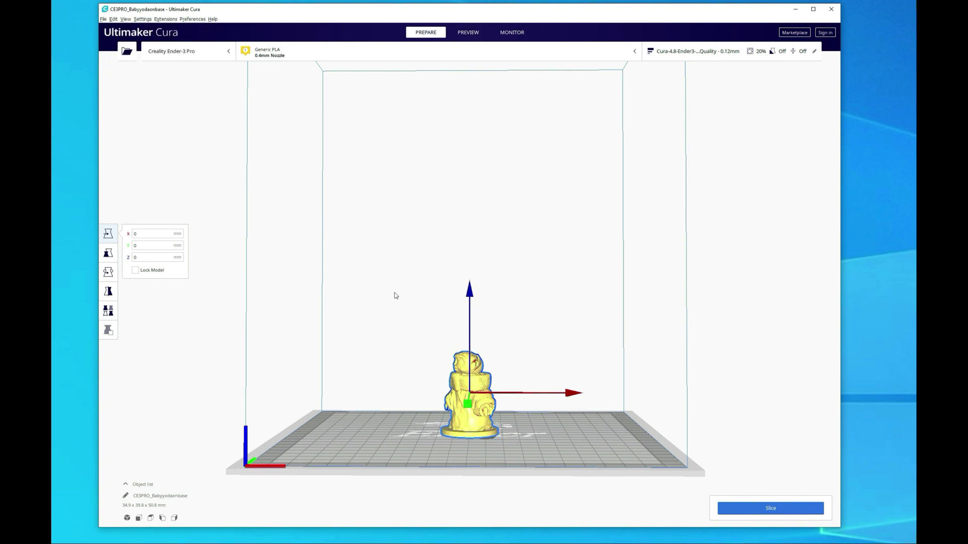
right_click_drag(410, 367, 415, 400)
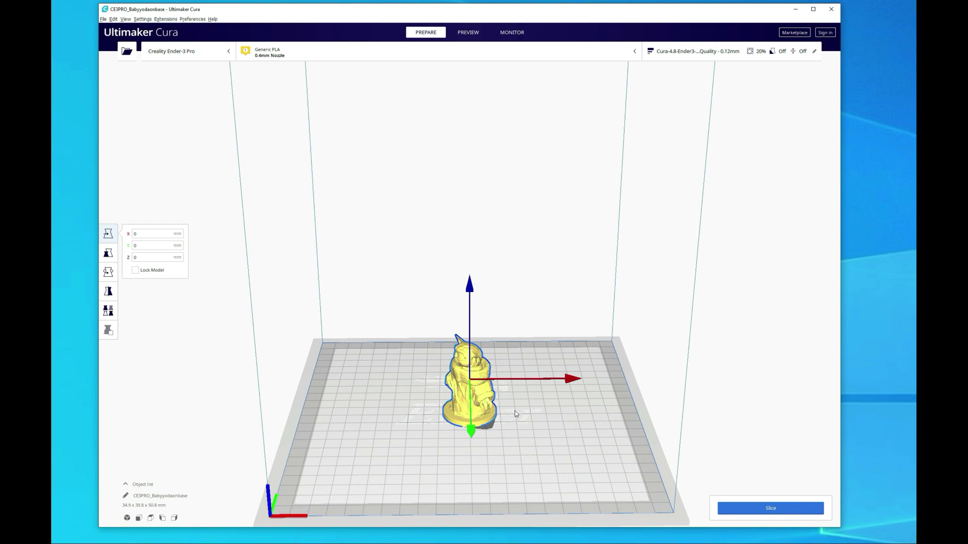
- Make 5 copies of the Baby Yoda figure and view the plate from above
right_click(482, 396)
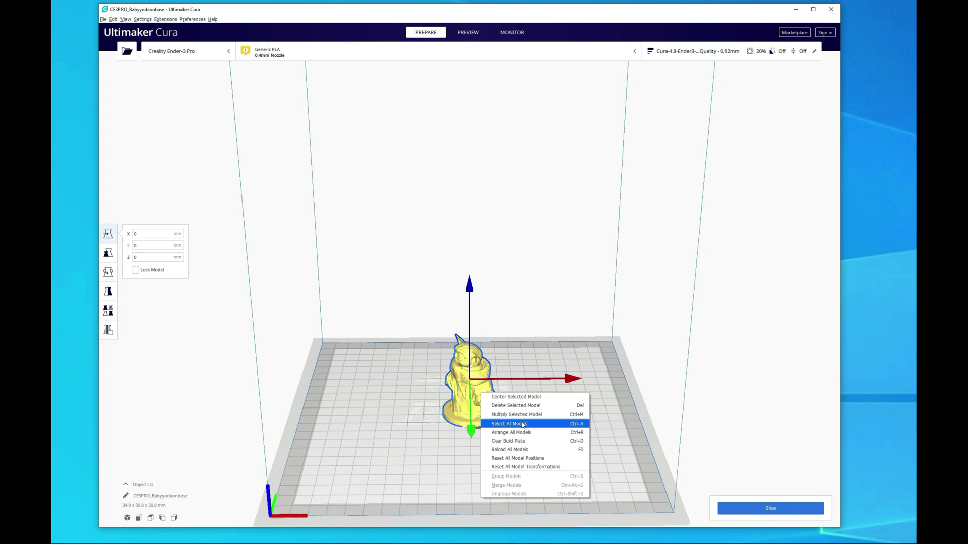
left_click(525, 414)
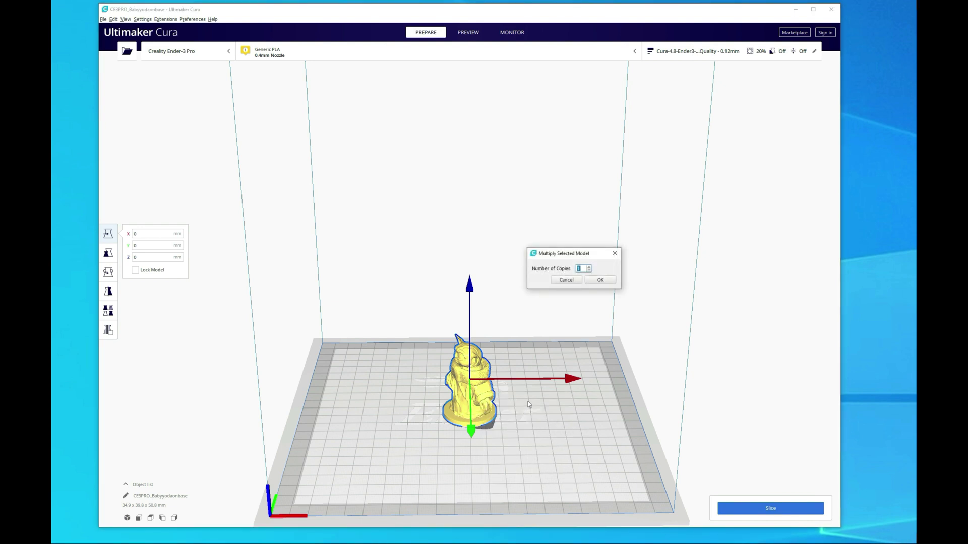
type("5")
left_click(601, 280)
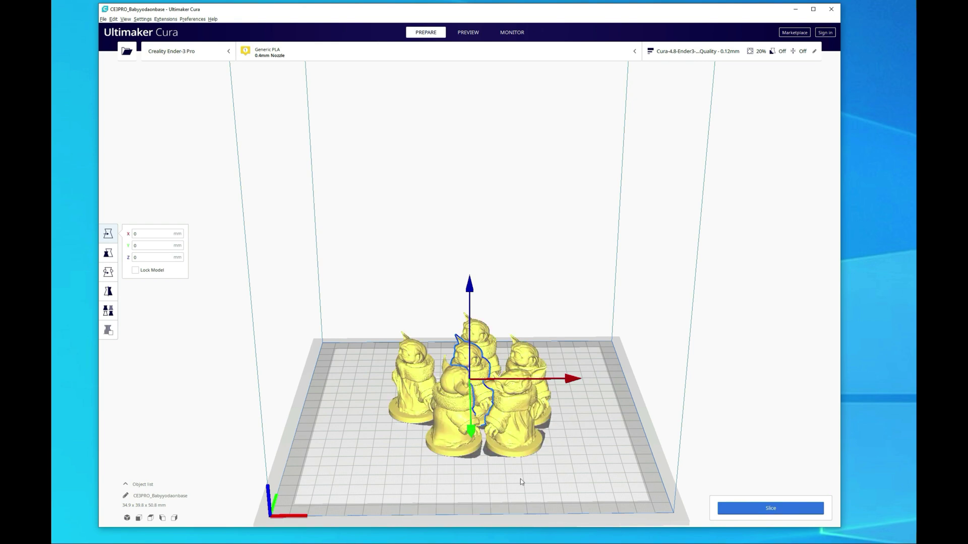
right_click_drag(569, 419, 486, 354)
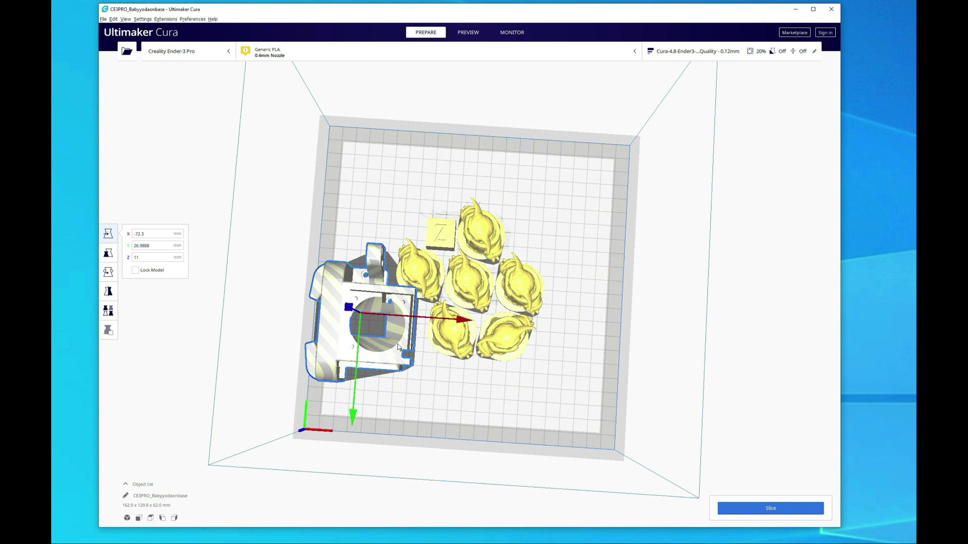
- Multiply the small Z block into two extra copies
left_click(441, 238)
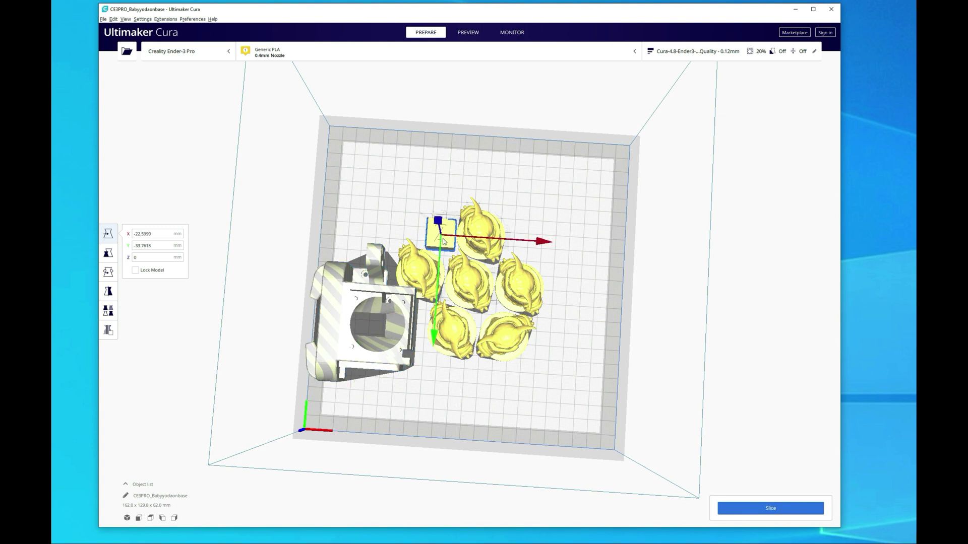
right_click(442, 238)
left_click(488, 266)
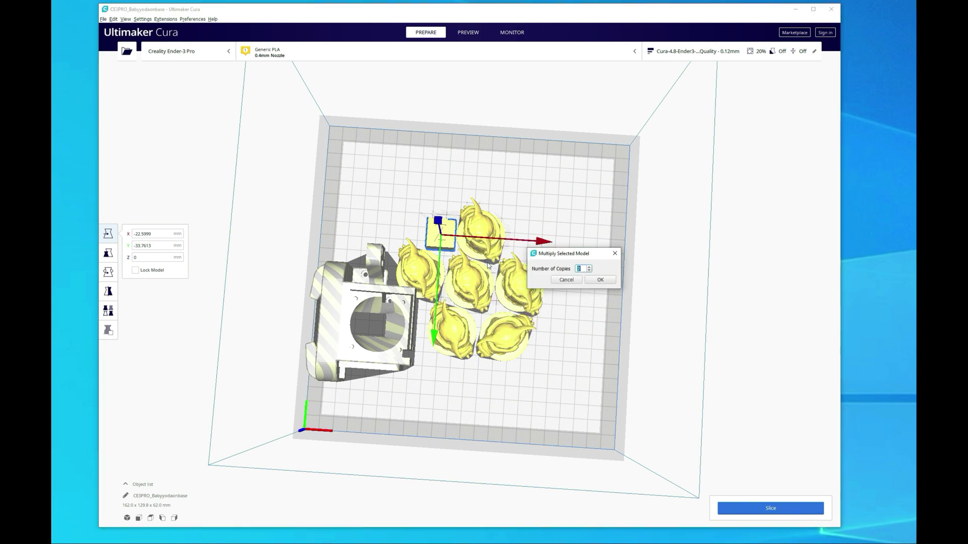
left_click(600, 280)
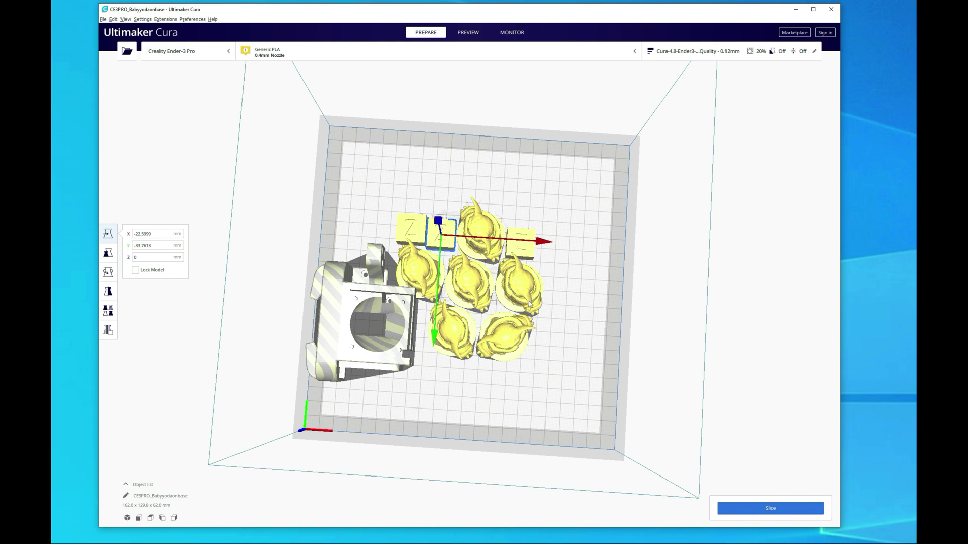
- Arrange all models around the build plate centre
left_click(552, 343)
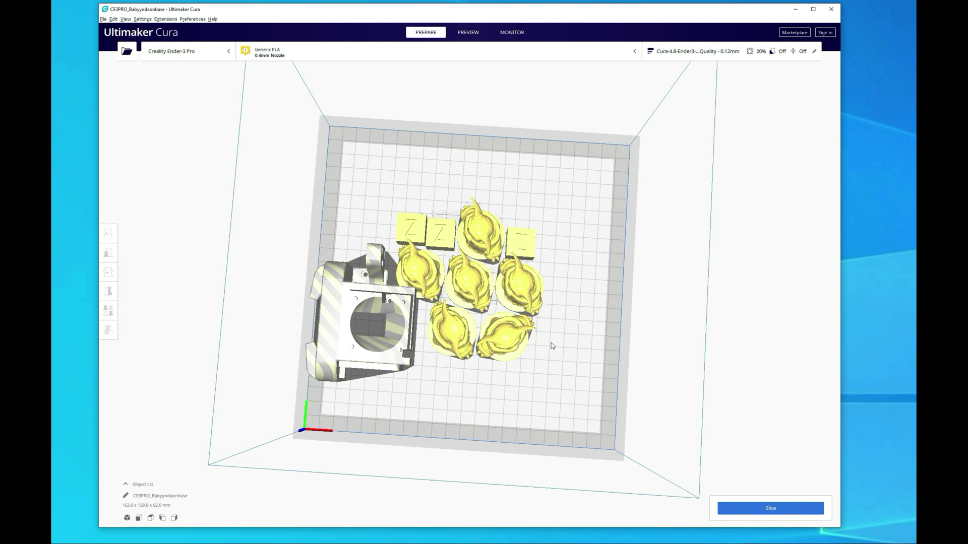
right_click(551, 343)
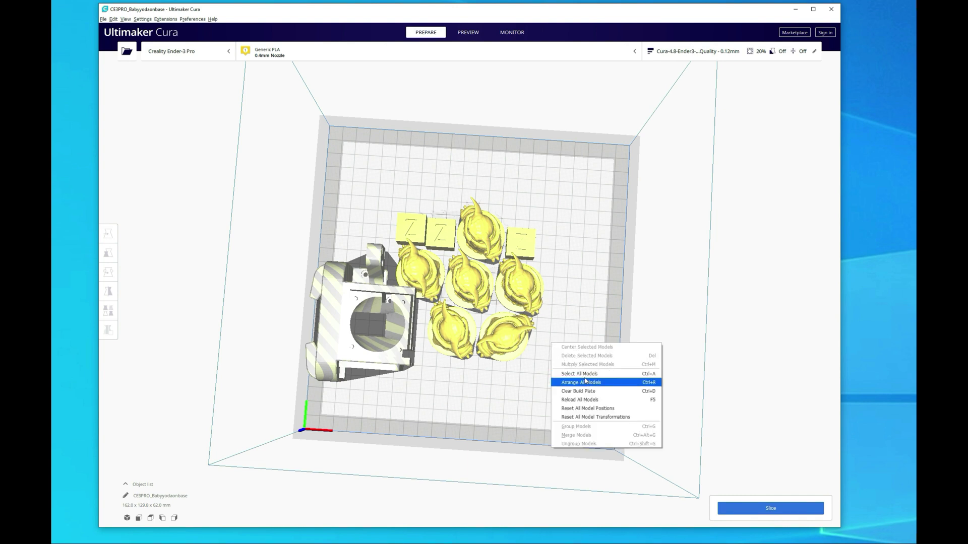
left_click(582, 383)
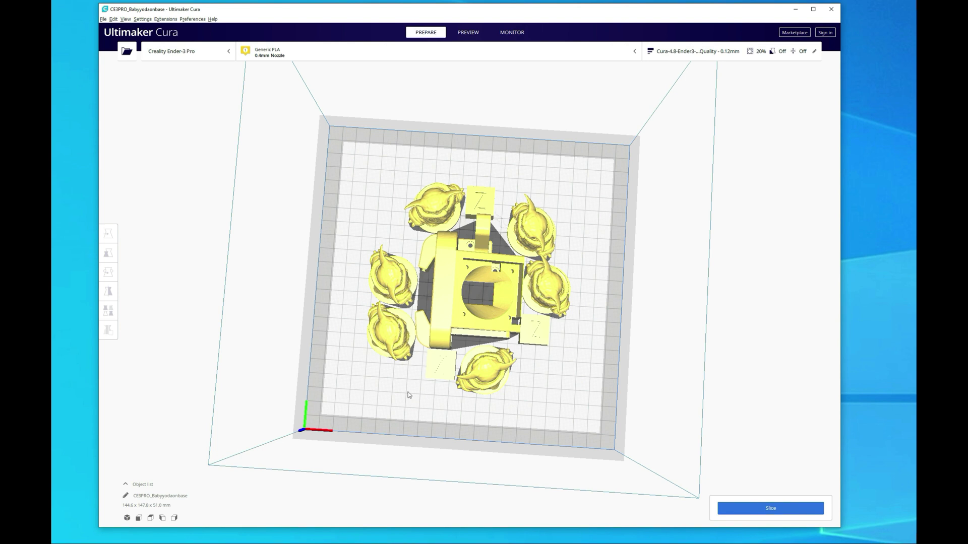
- Make one copy of the central base part
left_click(454, 286)
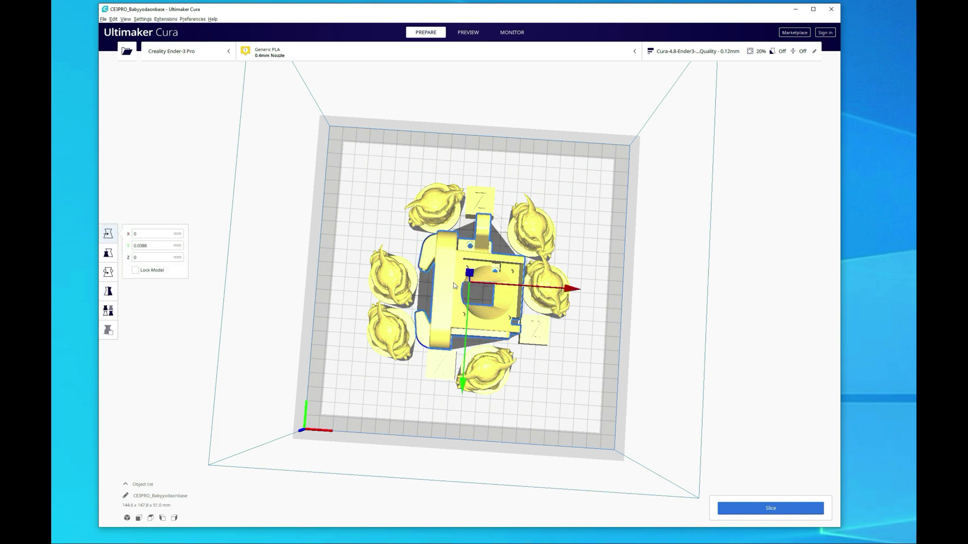
right_click(453, 285)
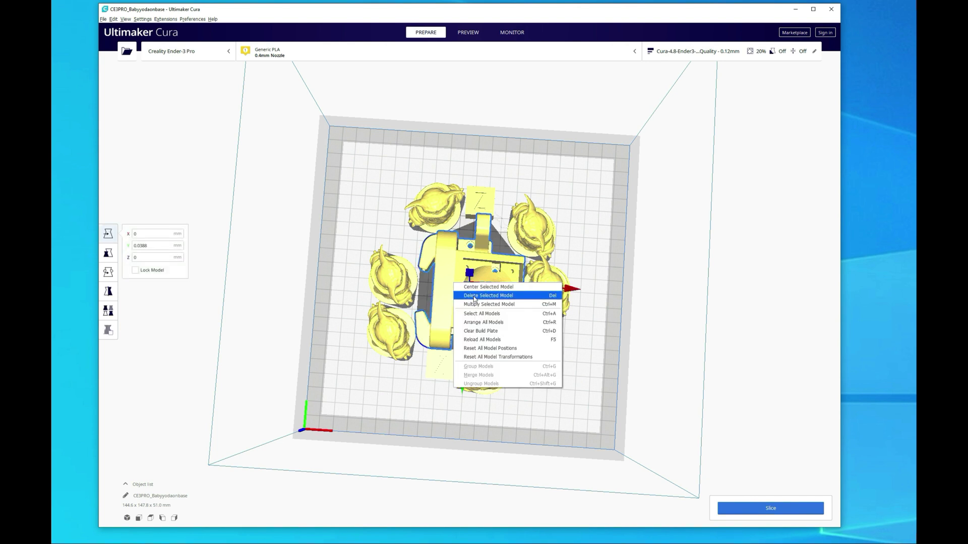
left_click(506, 304)
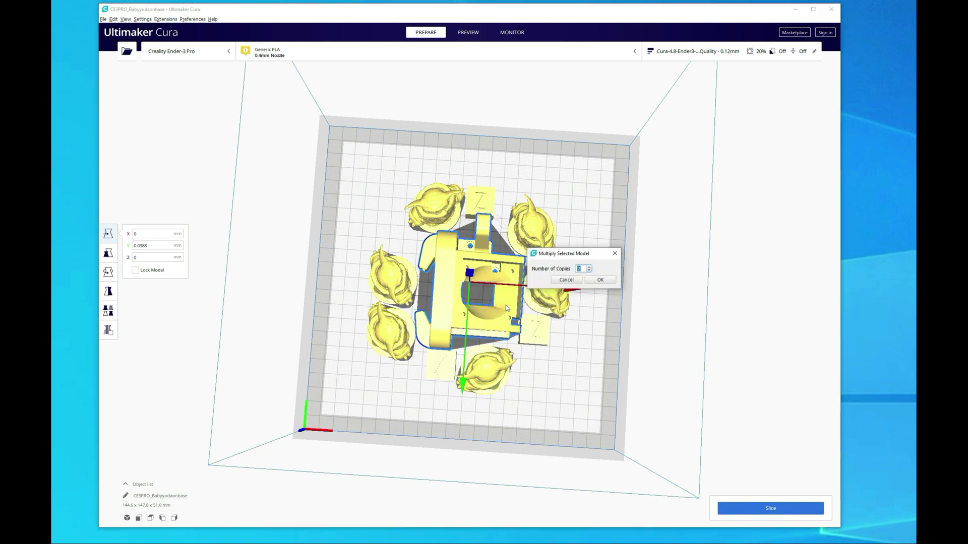
left_click(597, 281)
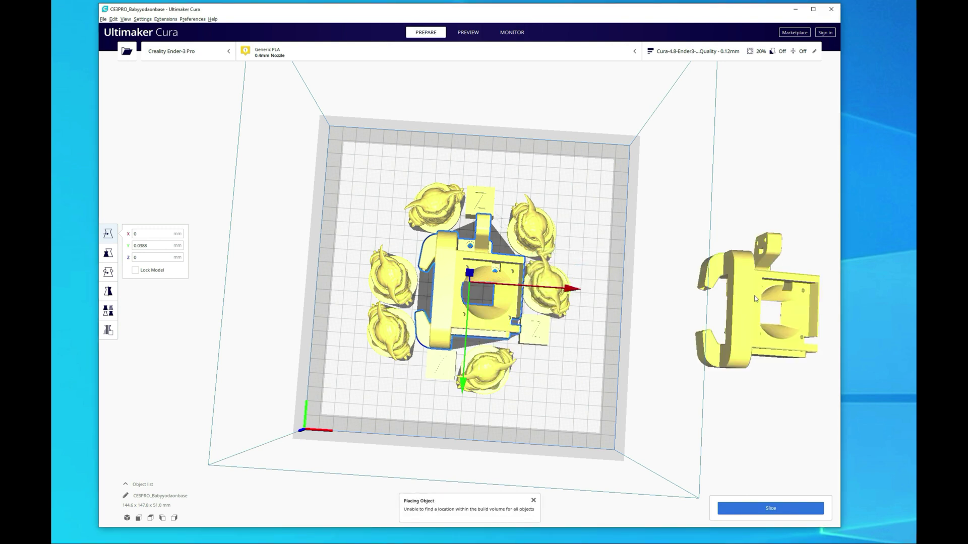
- Drag the copy onto the plate, try Arrange Selection, and close the placement warnings
left_click(754, 299)
left_click_drag(698, 280, 510, 238)
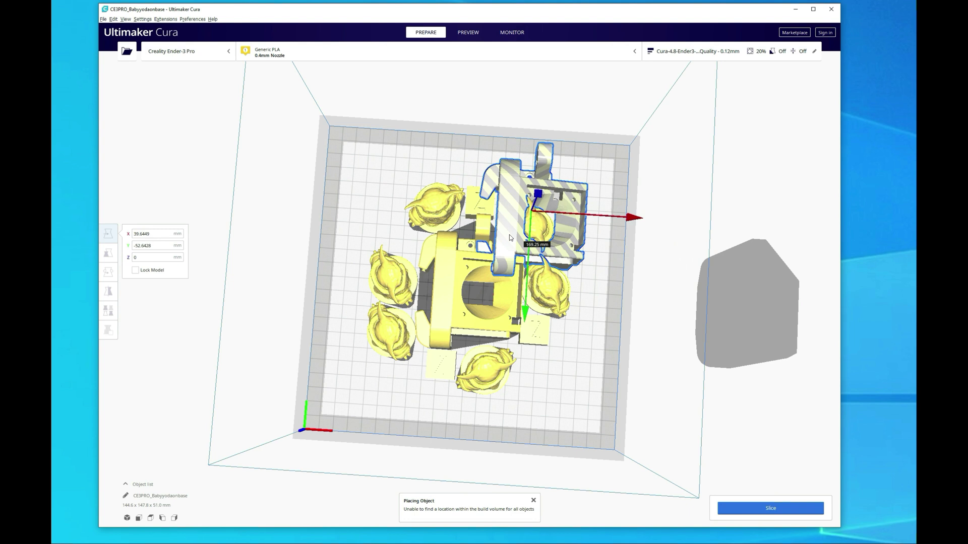
right_click(492, 261)
left_click(532, 300)
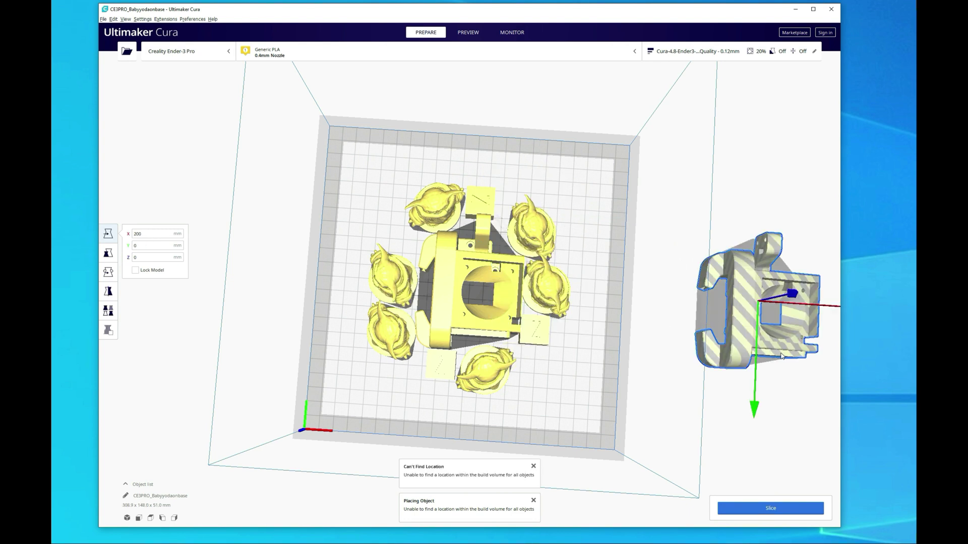
left_click(533, 466)
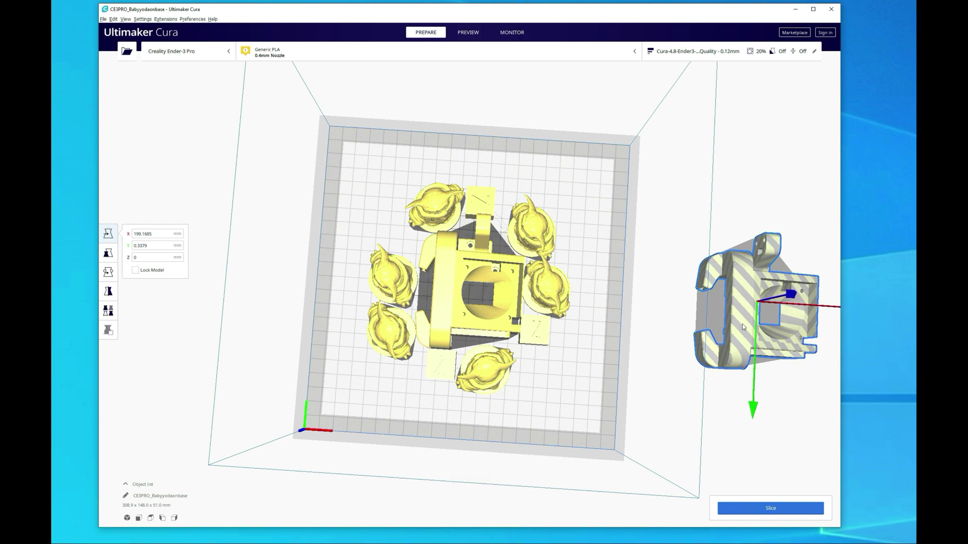
- Move the off-plate housing part onto the plate and shift the lower-left Yoda figure
left_click_drag(783, 316, 541, 381)
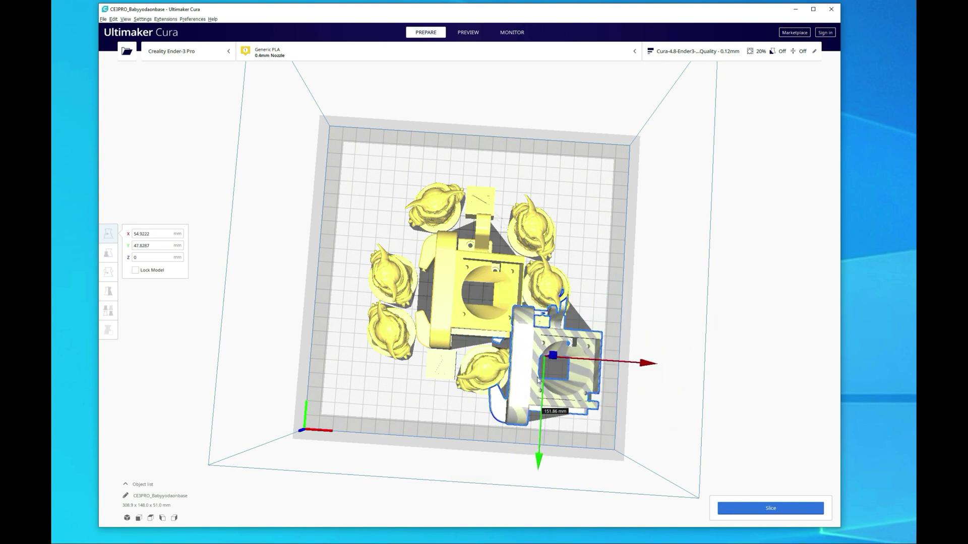
left_click(416, 396)
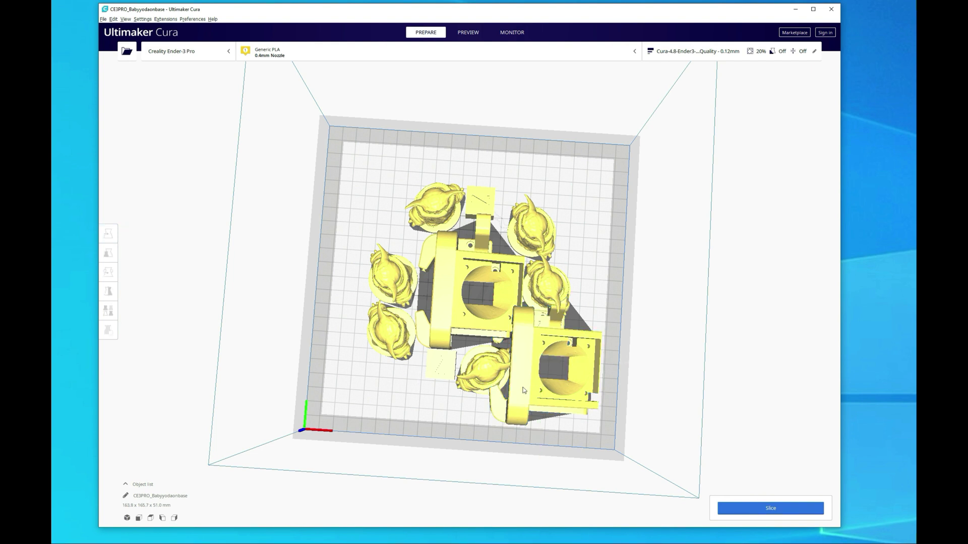
left_click(396, 334)
left_click_drag(397, 334, 362, 391)
left_click(473, 387)
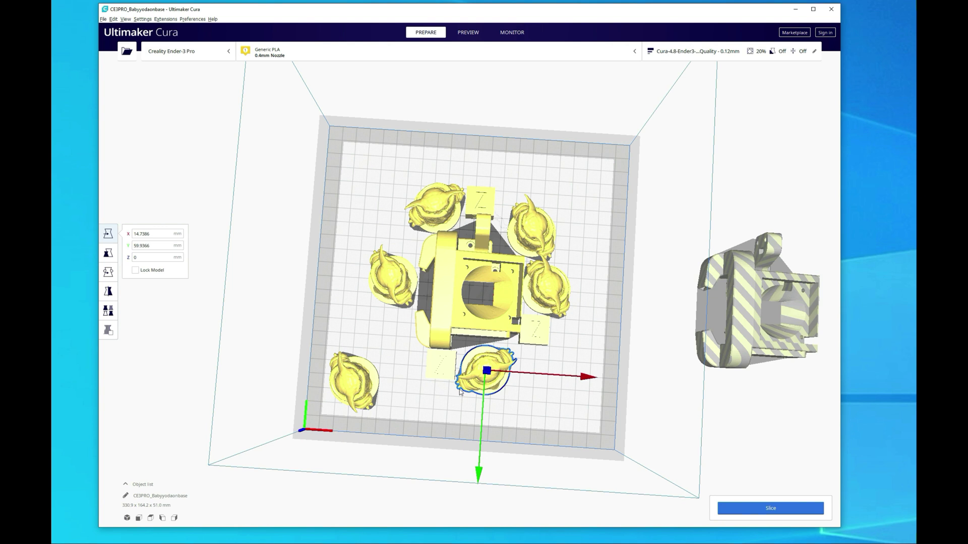
left_click(549, 405)
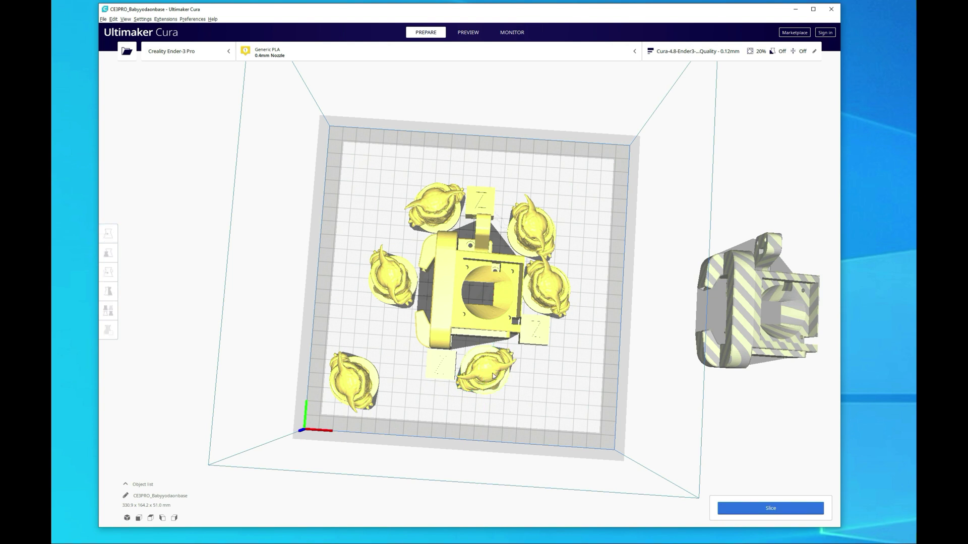
left_click(493, 376)
left_click(558, 416)
- Move the small Z block down-left and undo the accidental lift of a Yoda figure
left_click(449, 374)
left_click_drag(448, 374, 409, 408)
left_click(493, 370)
left_click_drag(491, 371, 543, 403)
left_click(543, 403)
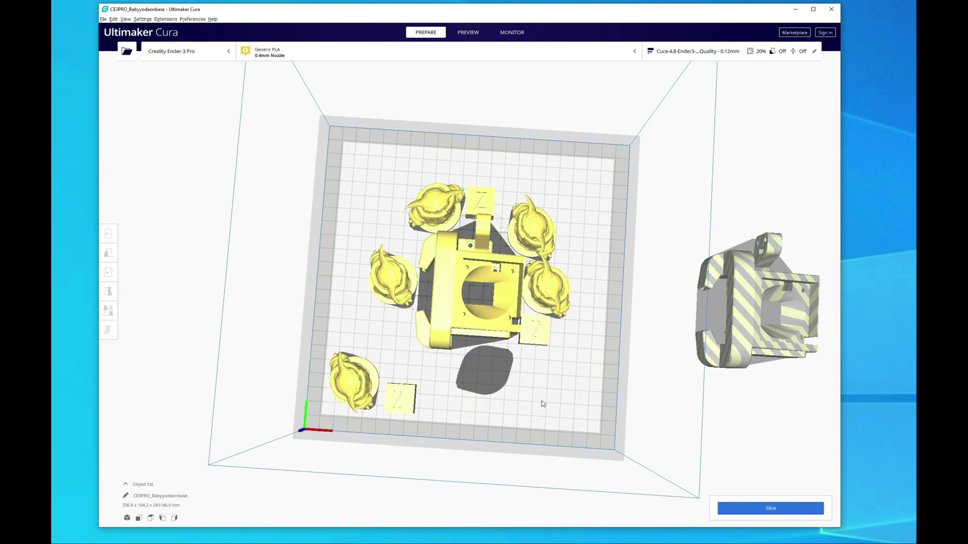
right_click_drag(552, 381, 579, 274)
key("ctrl+z")
key("ctrl+z")
- Reset all model transformations and auto-arrange every model on the plate
right_click(586, 268)
left_click(114, 19)
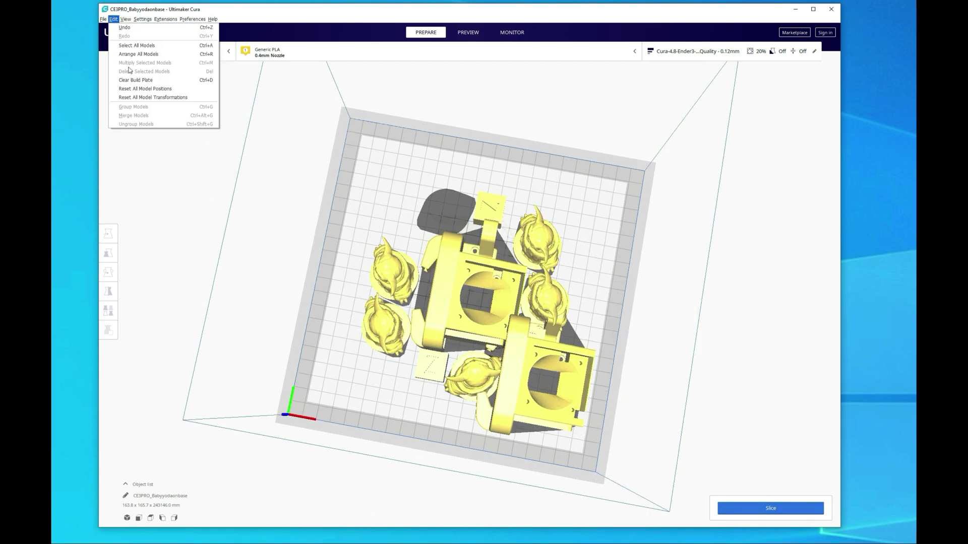
left_click(149, 99)
right_click_drag(554, 353, 526, 383)
right_click(525, 384)
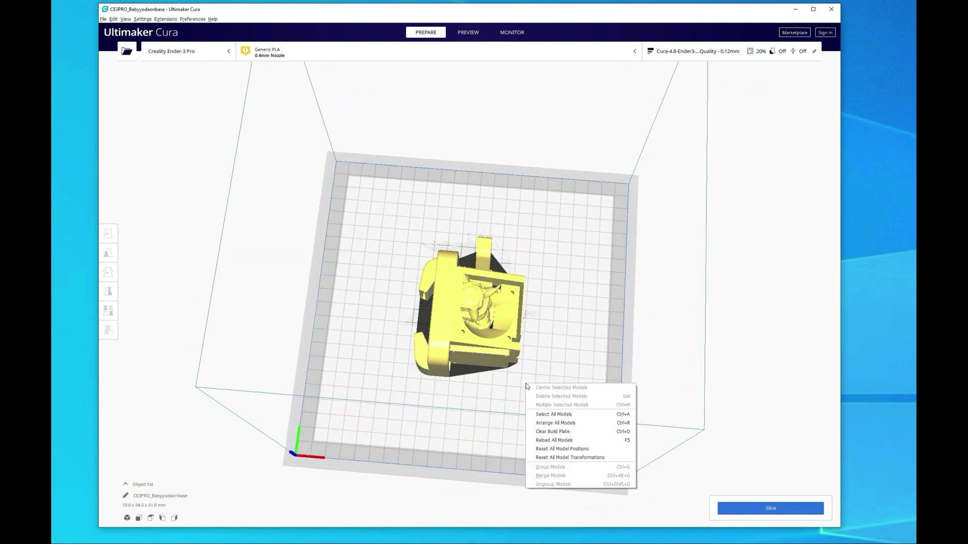
left_click(586, 428)
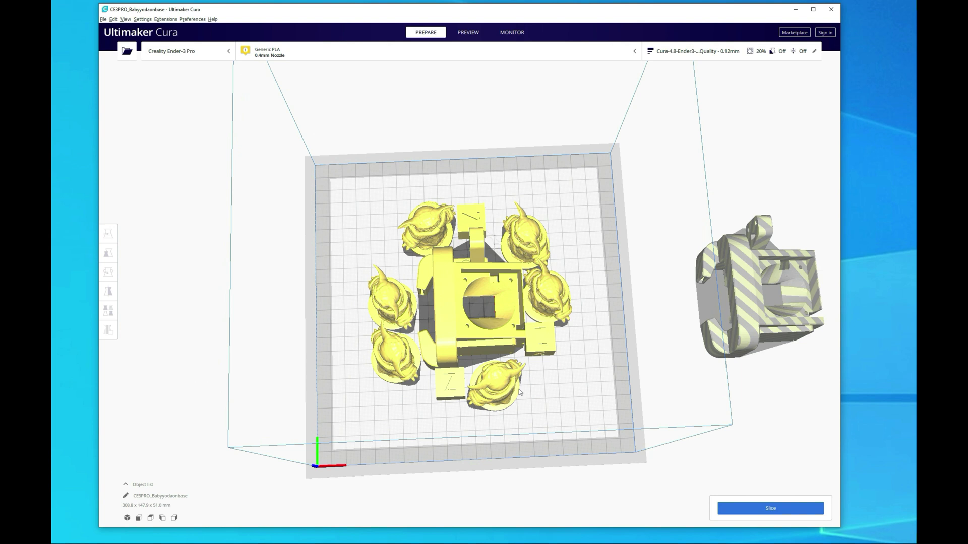
- Drag the striped part, several Yoda figures and the Z block into free spots on the plate
left_click_drag(524, 245, 337, 194)
left_click_drag(338, 195, 356, 199)
left_click(756, 298)
left_click_drag(756, 298, 580, 405)
left_click_drag(396, 353, 359, 403)
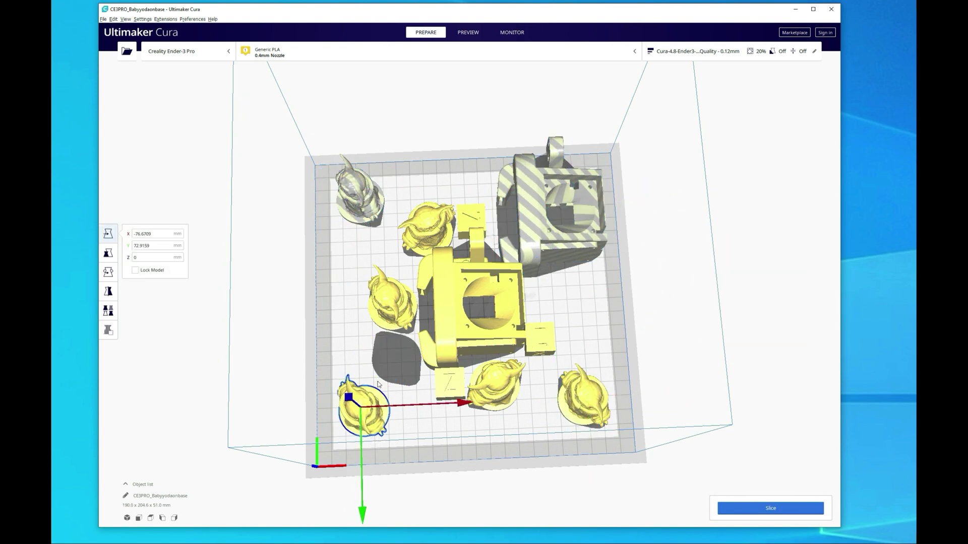
left_click_drag(437, 397, 413, 421)
left_click_drag(491, 385, 474, 409)
left_click_drag(390, 300, 405, 174)
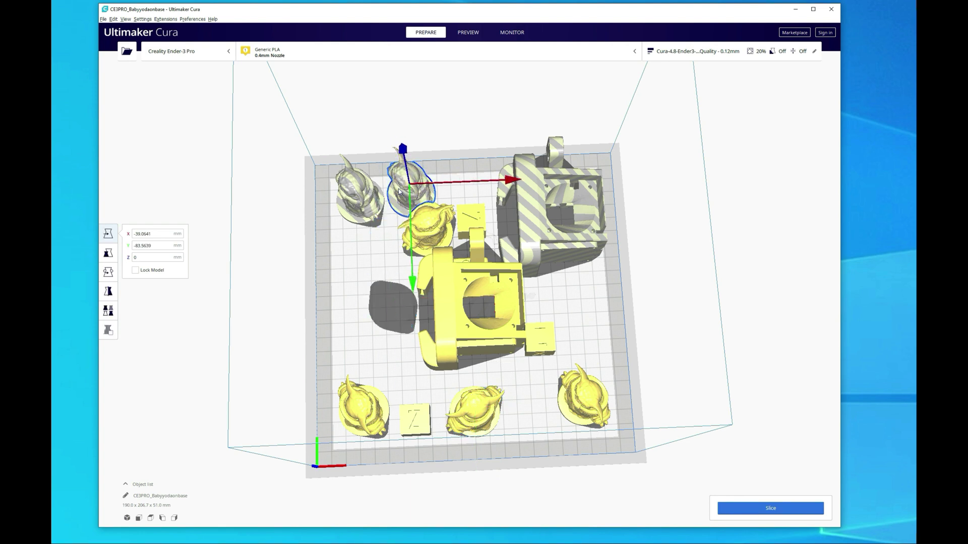
- Place the large yellow part at left, the striped part centre-right, and nudge the top Yoda
left_click(440, 313)
left_click_drag(440, 313, 362, 317)
left_click(538, 339)
left_click_drag(538, 339, 523, 406)
left_click(531, 230)
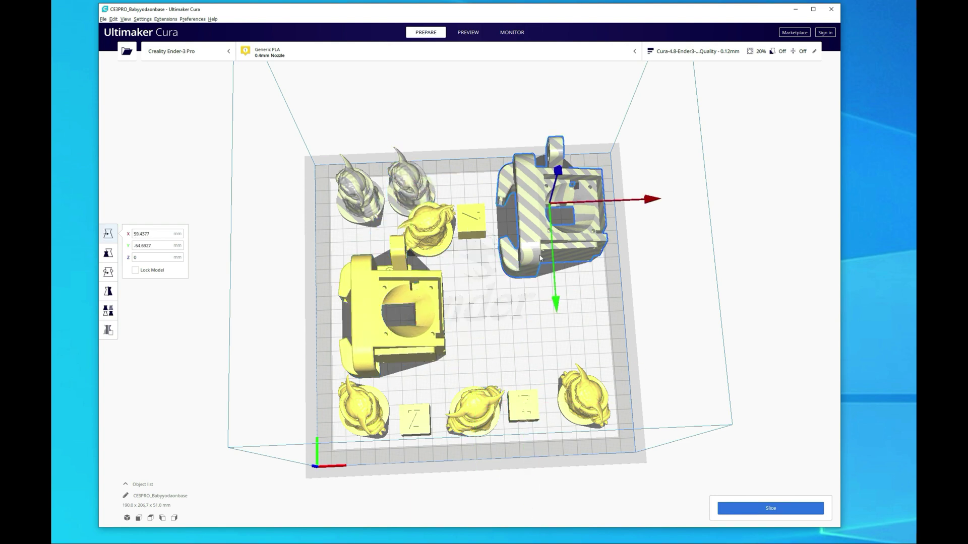
left_click_drag(531, 231, 530, 335)
mouse_move(415, 195)
left_mouse_down()
mouse_move(470, 221)
mouse_move(566, 198)
mouse_move(401, 208)
left_mouse_up()
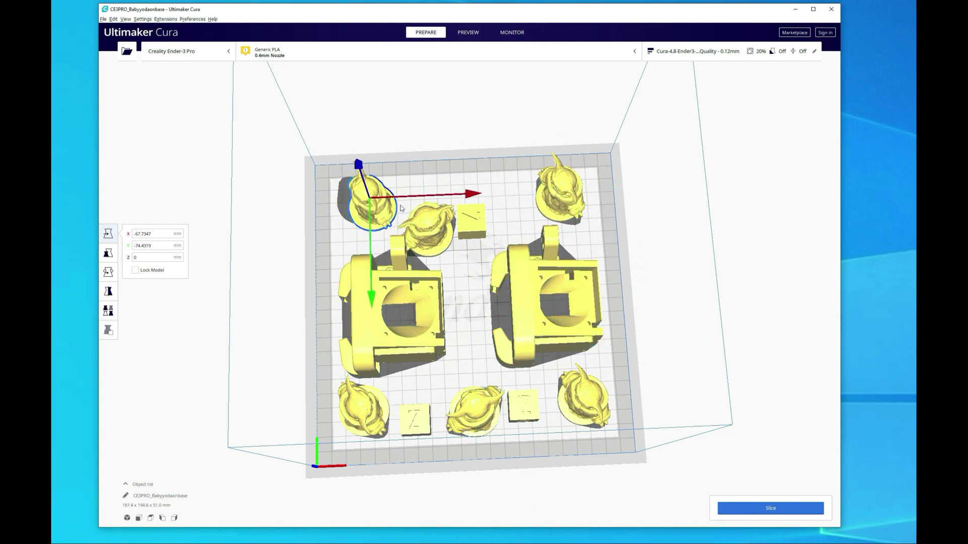
right_click(470, 304)
left_click(479, 285)
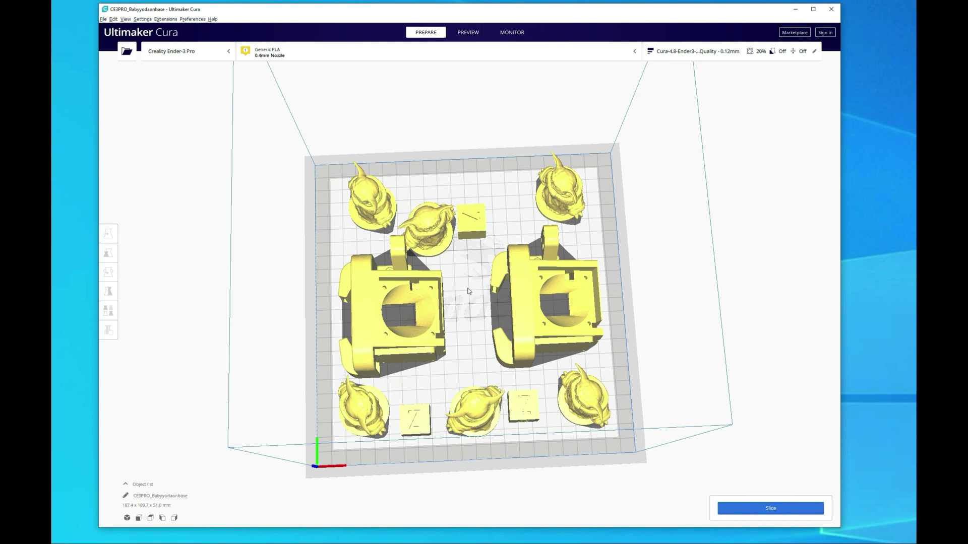
- Auto-arrange all models, leaving the striped housing copy off the plate
right_click(469, 291)
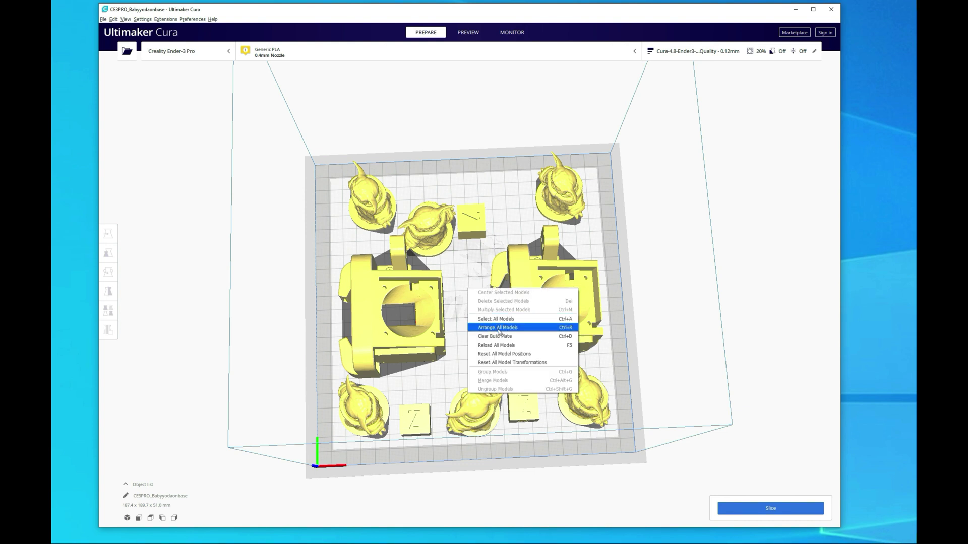
left_click(499, 328)
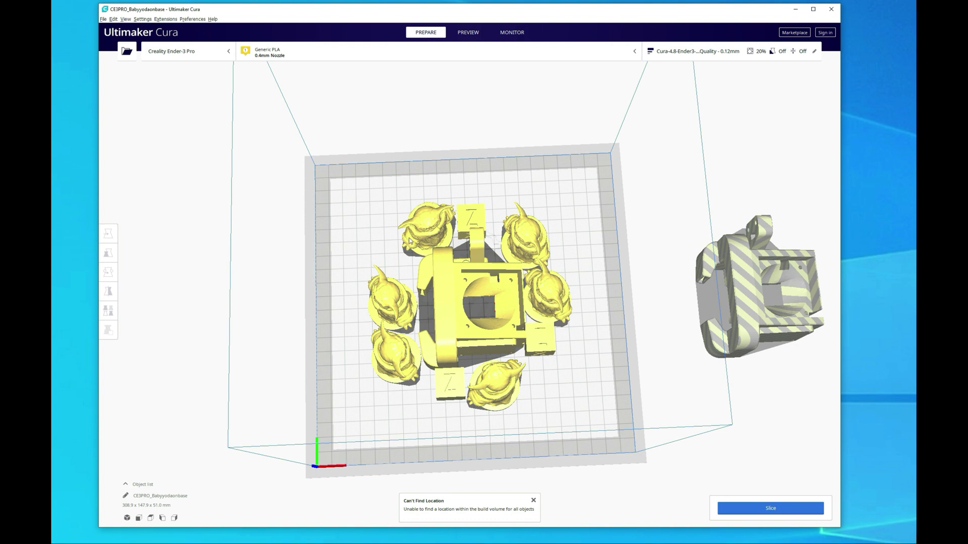
- Dismiss both placement warnings and orbit around the single remaining Yoda figure
left_click(434, 231)
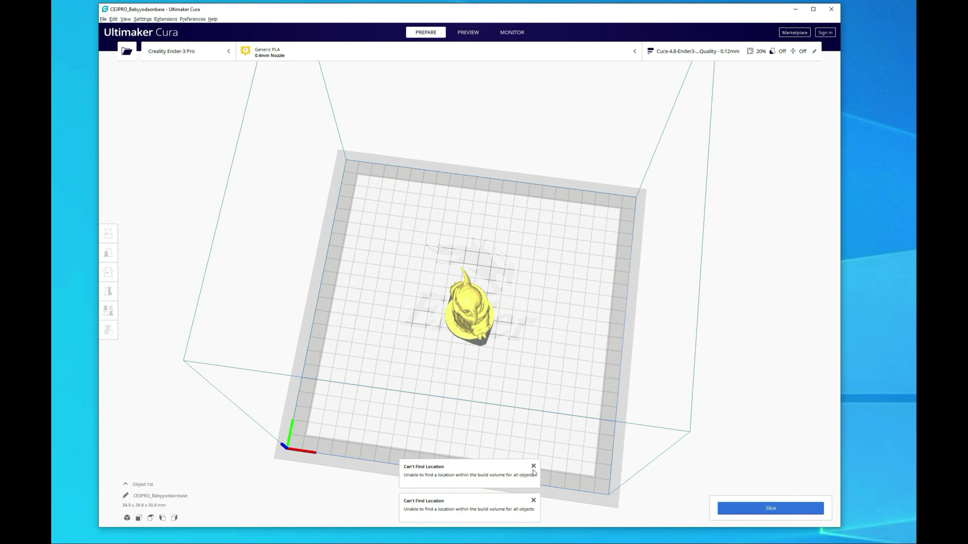
left_click(533, 468)
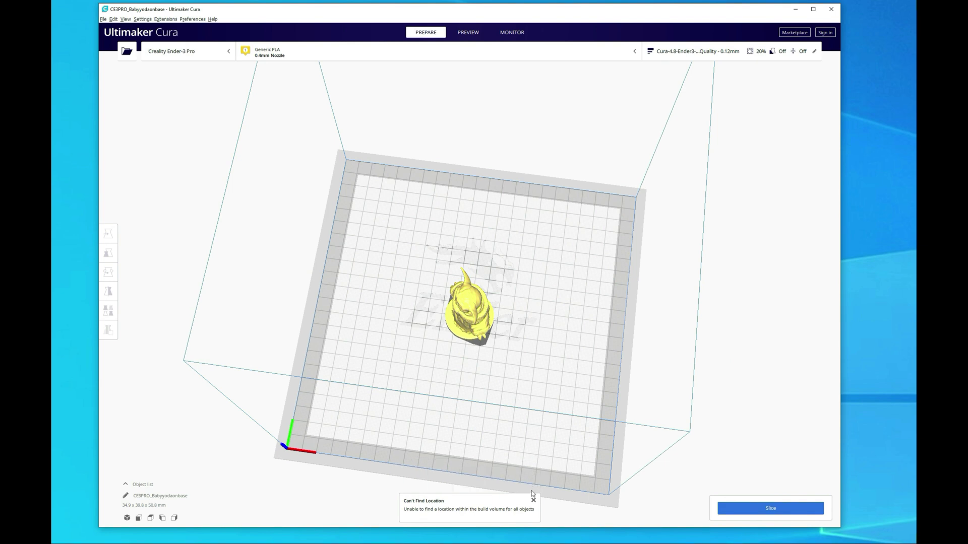
left_click(533, 500)
right_click_drag(501, 434, 512, 406)
right_click_drag(528, 344, 530, 353)
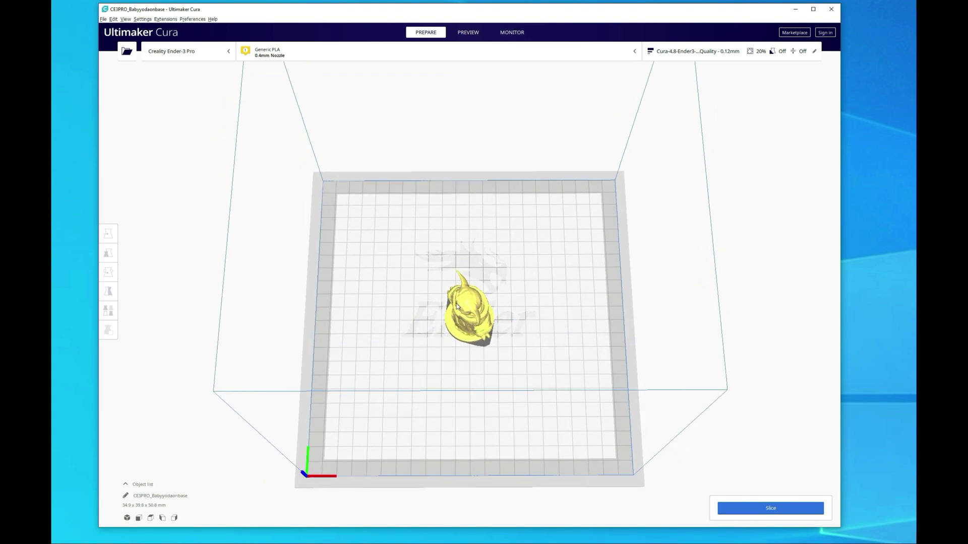
right_click_drag(473, 326, 477, 356)
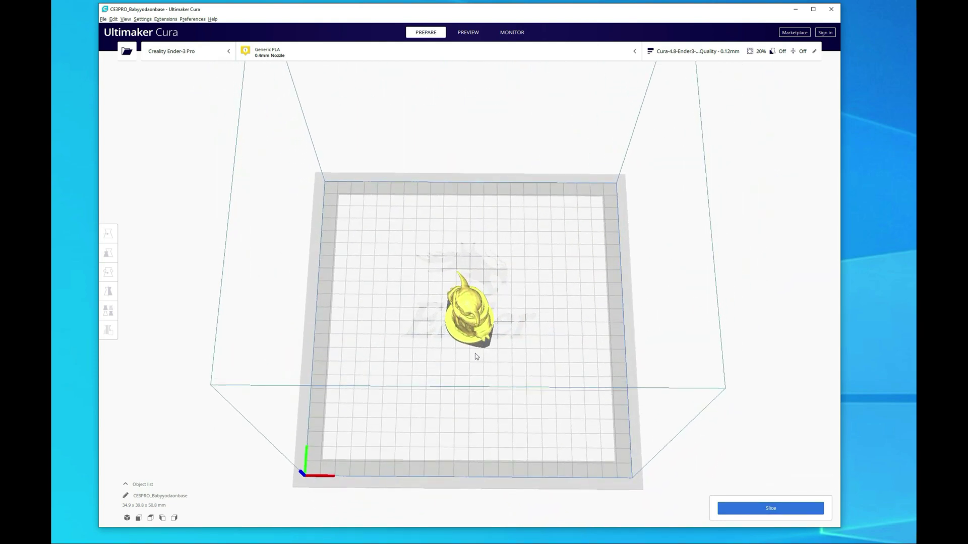
- Check in the Move tool that the Yoda figure sits at X 0, Y 0, Z 0
left_click(462, 306)
left_click(108, 272)
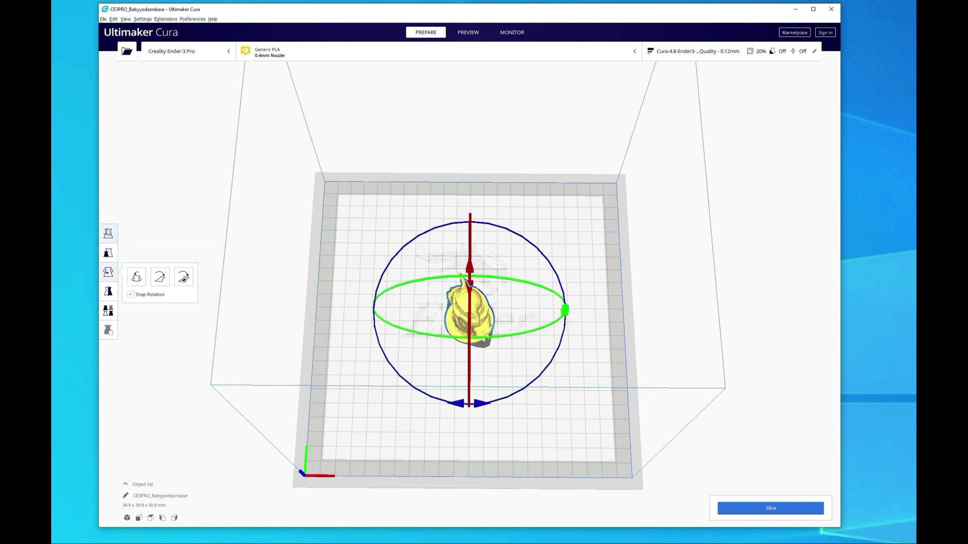
key("t")
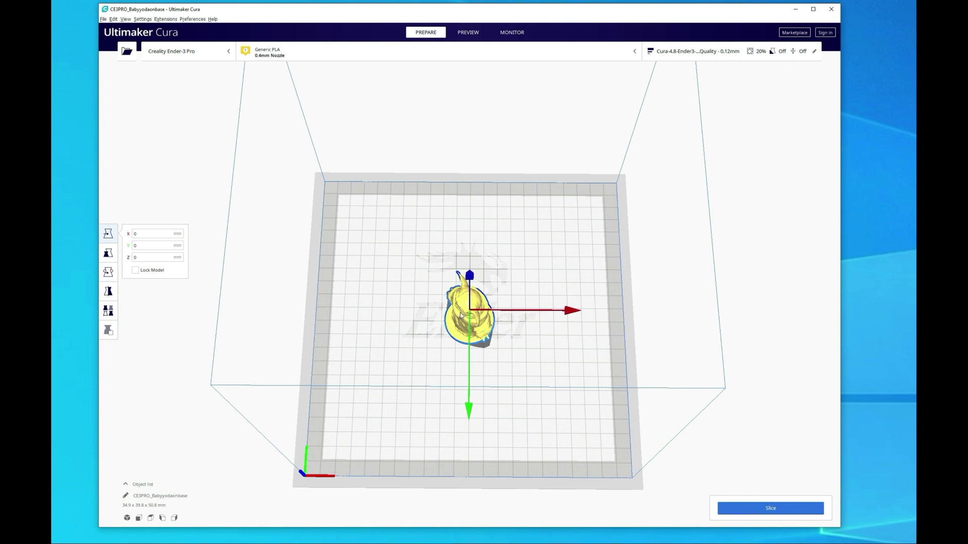
- Make 20 copies of the Baby Yoda figure
right_click(483, 323)
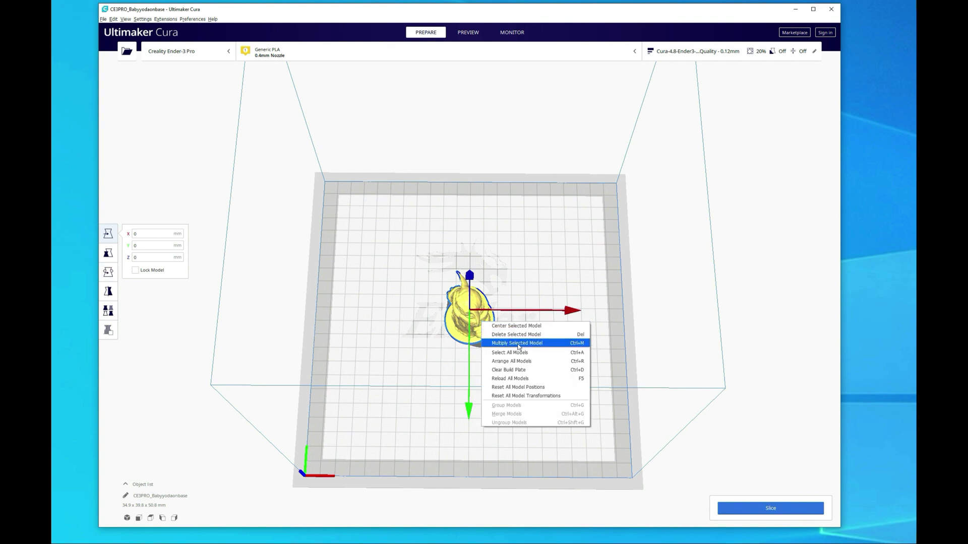
left_click(519, 345)
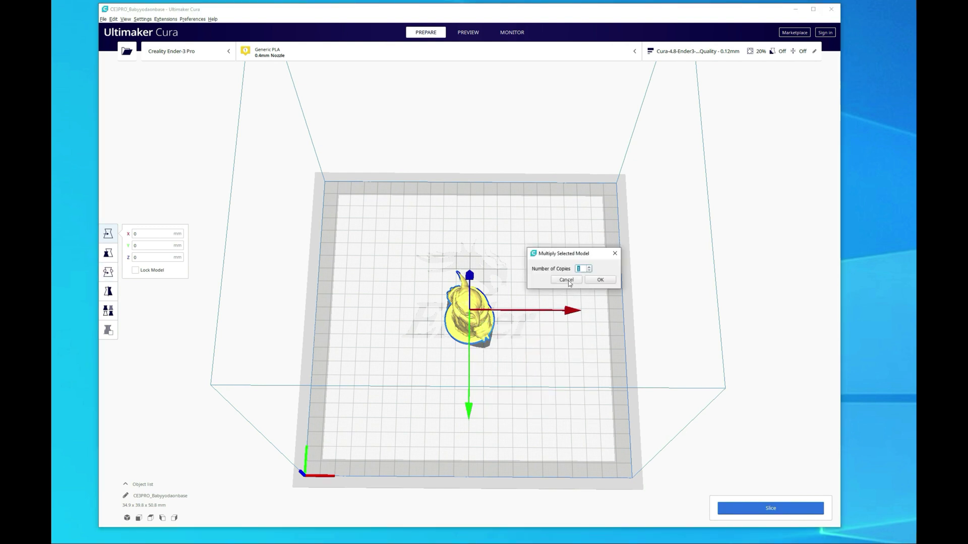
type("20")
left_click(602, 282)
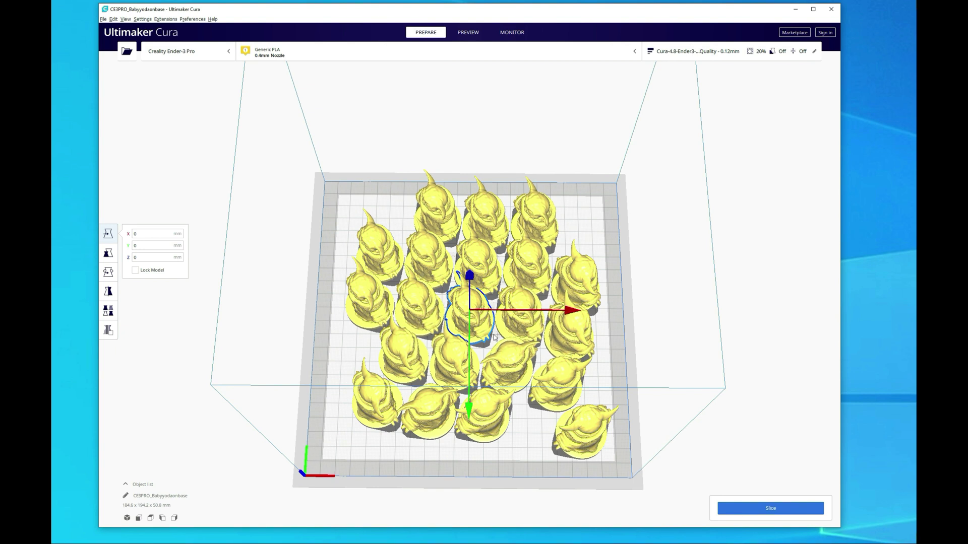
- Multiply the Yoda again and drag two off-plate copies into the top-right and top-left gaps
right_click(481, 312)
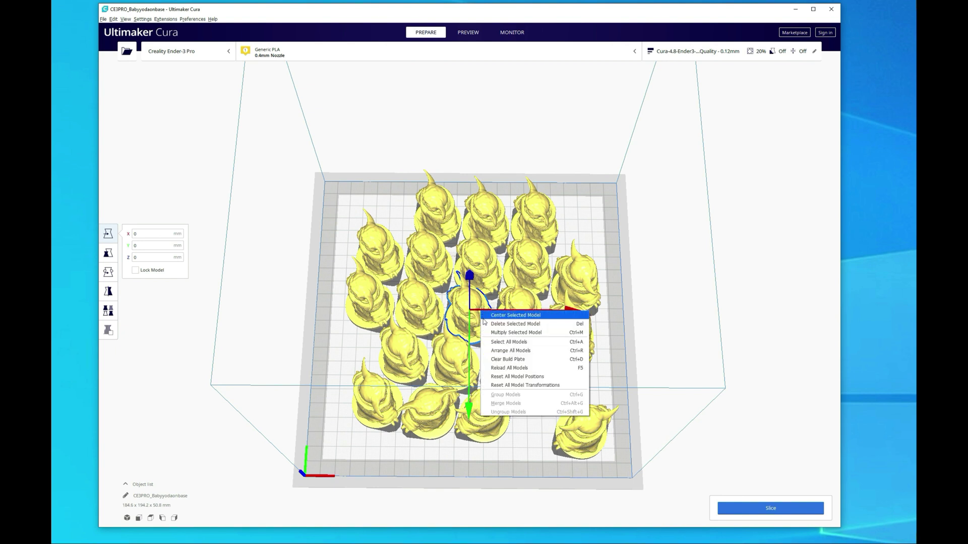
left_click(522, 334)
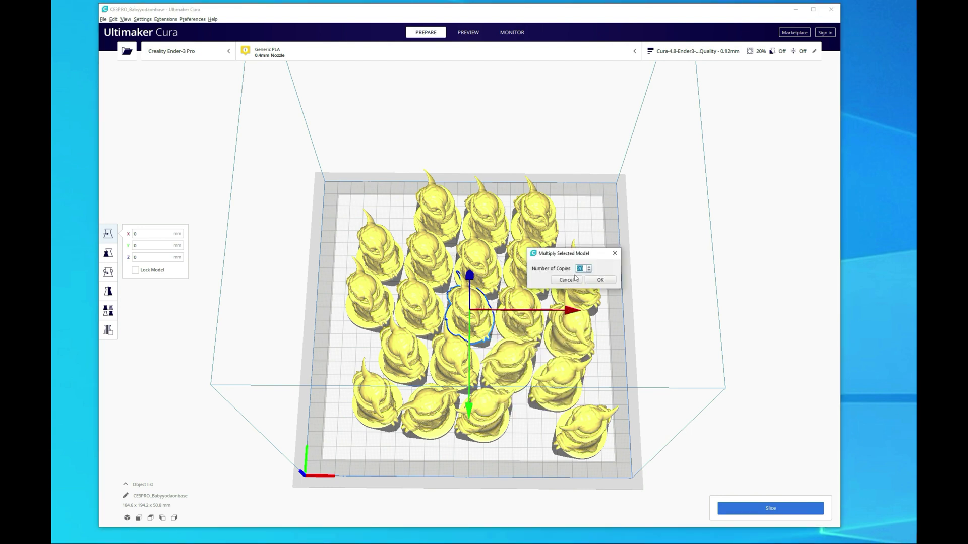
left_click(599, 280)
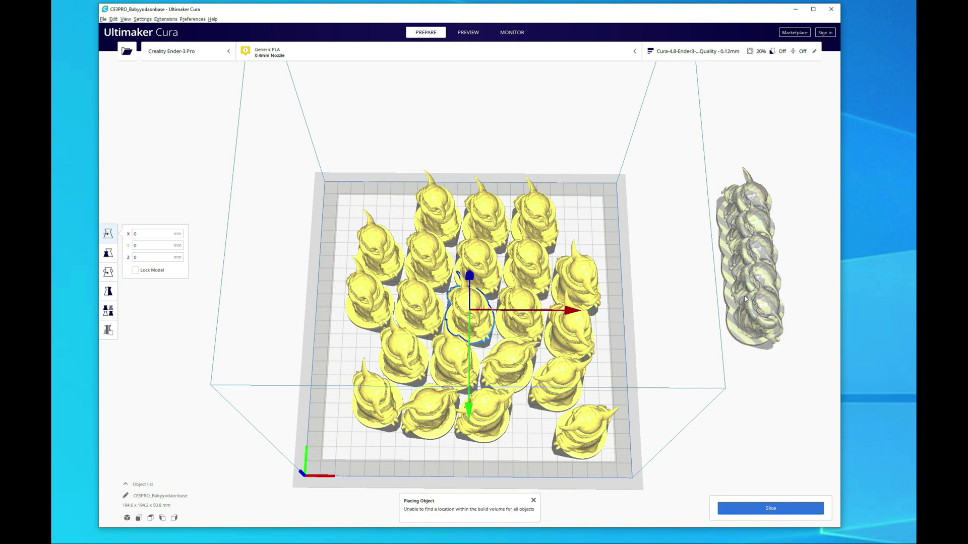
left_click(746, 298)
left_click_drag(746, 298, 582, 228)
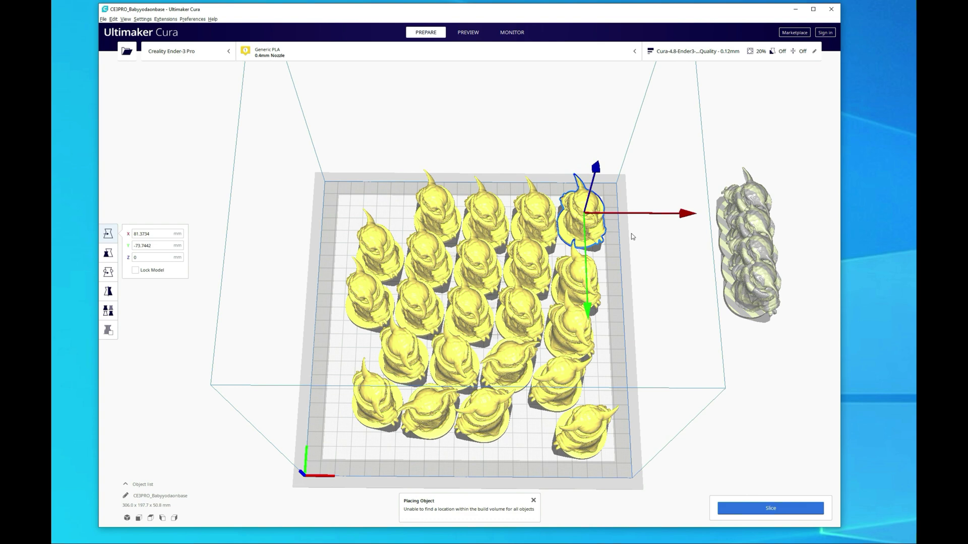
left_click(756, 305)
left_click_drag(756, 304, 391, 217)
- Auto-arrange all figures and try placing spare figures on the plate's left side, undoing the last move
right_click(525, 324)
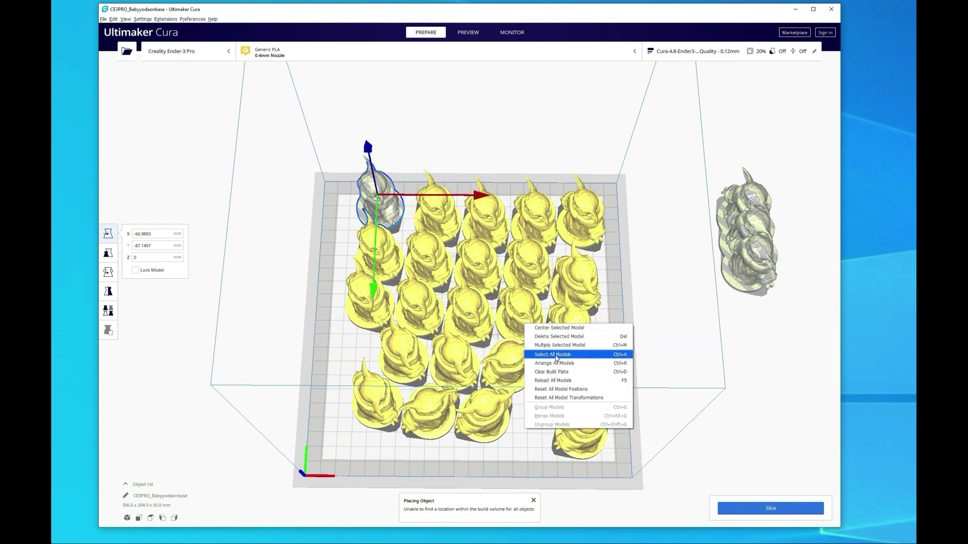
left_click(575, 365)
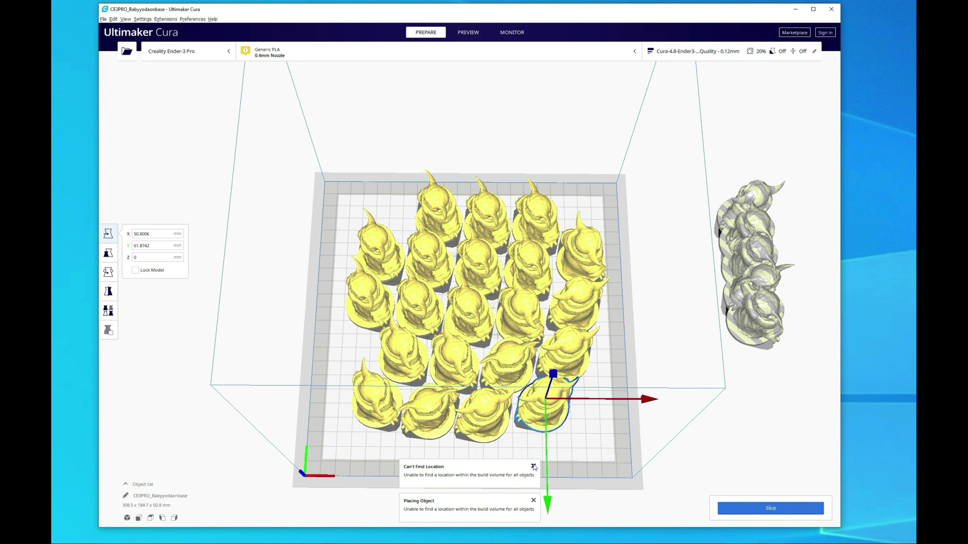
left_click(762, 323)
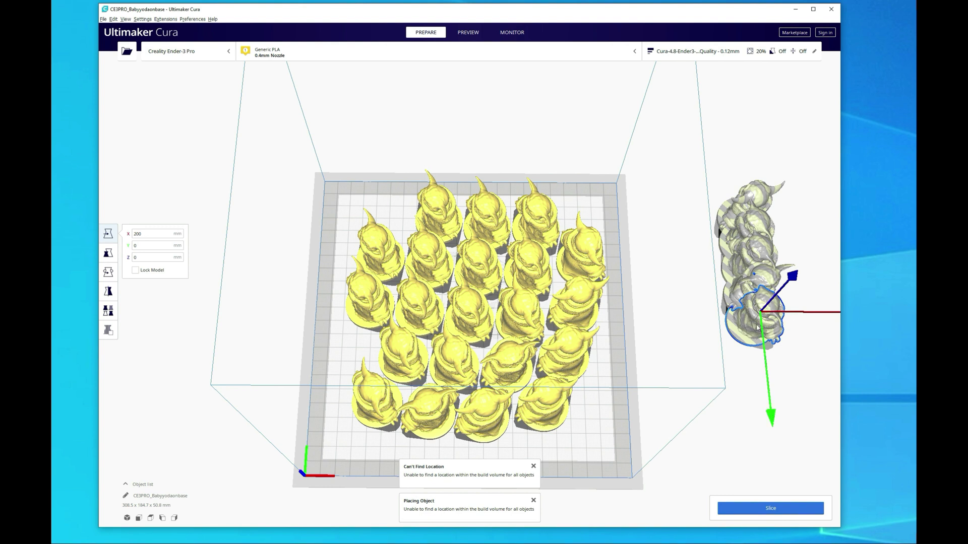
left_click_drag(757, 327, 367, 243)
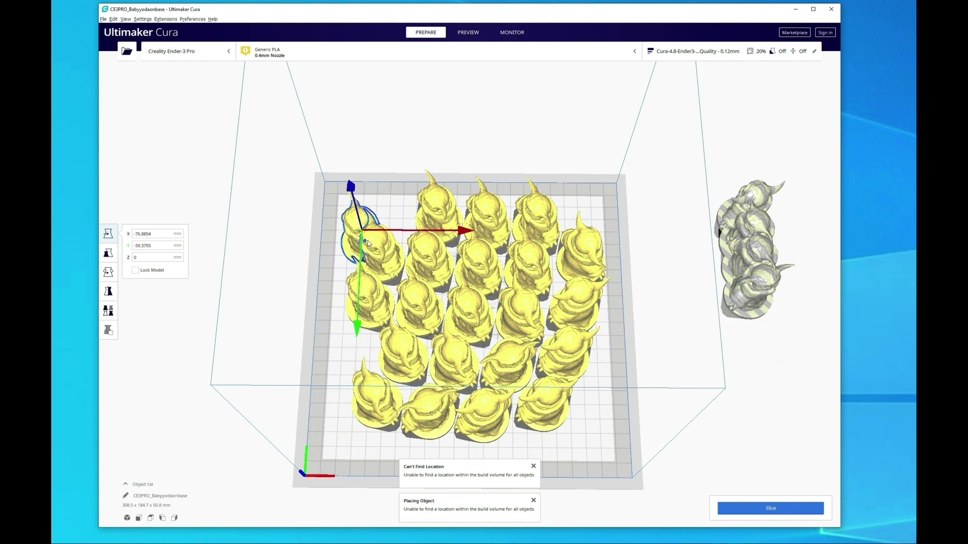
left_click_drag(744, 284, 402, 218)
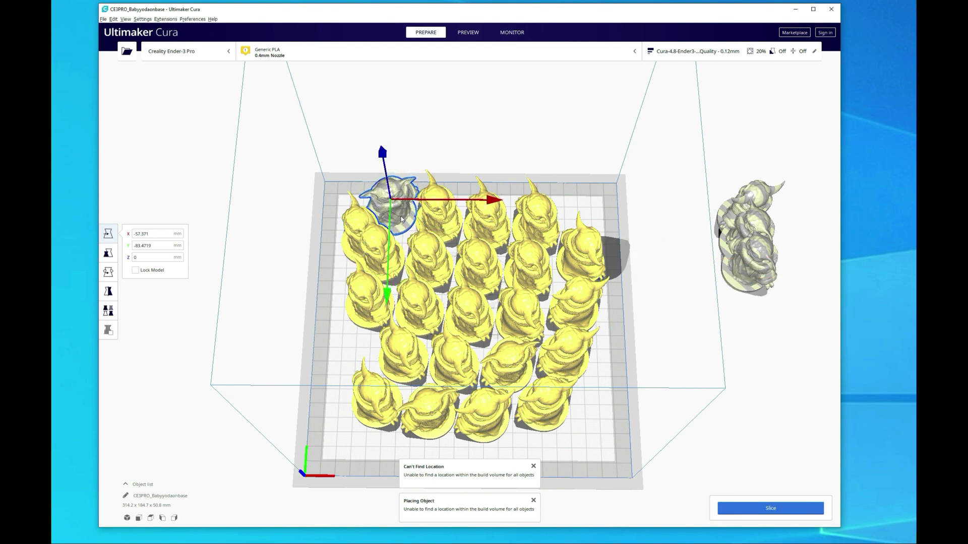
key("ctrl+z")
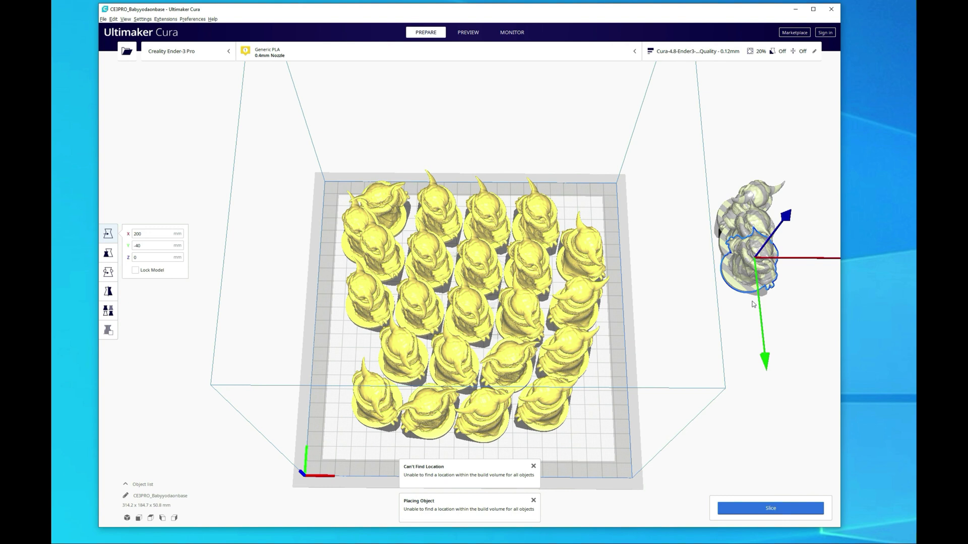
- Fit a spare figure into the bottom-right corner and dismiss both placement warnings
left_click_drag(754, 304, 609, 430)
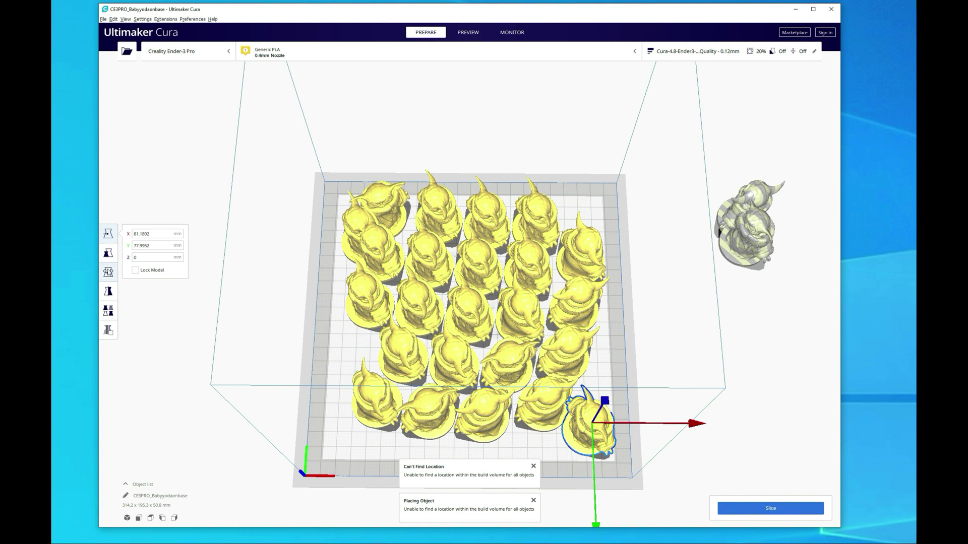
left_click(108, 272)
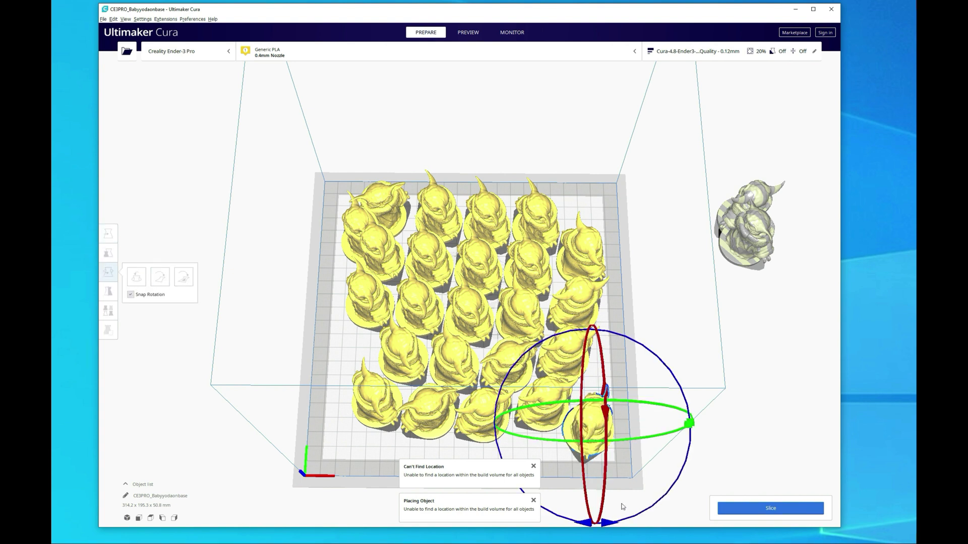
left_click_drag(581, 437, 583, 438)
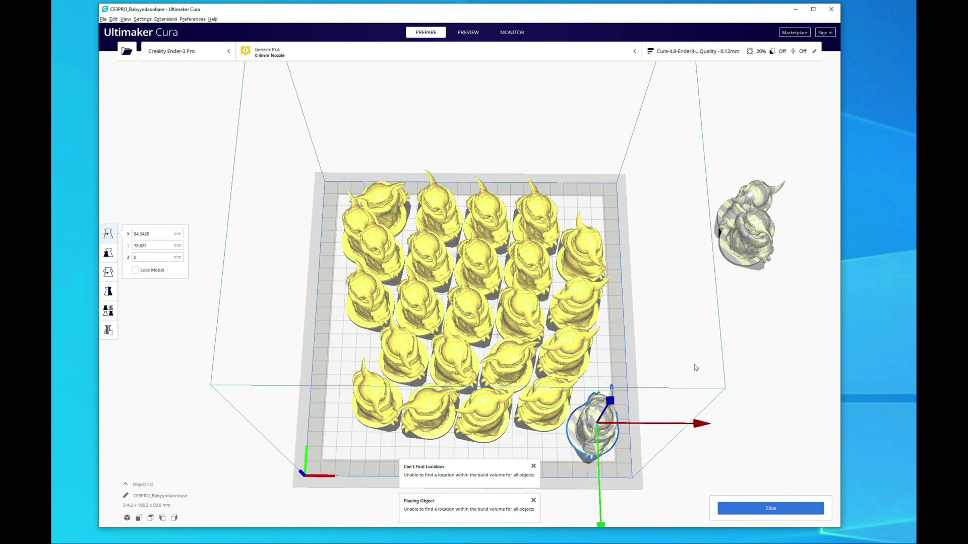
left_click(548, 447)
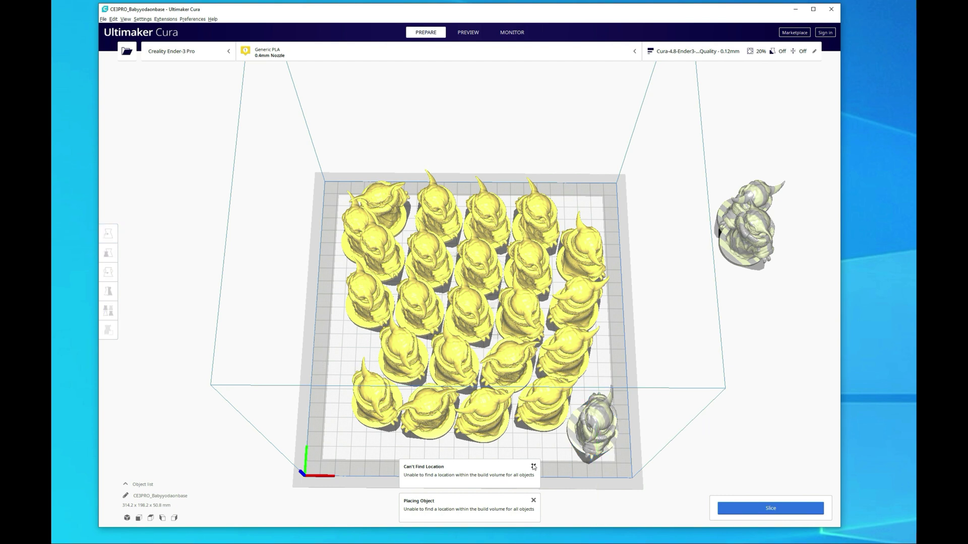
left_click(533, 466)
left_click(533, 500)
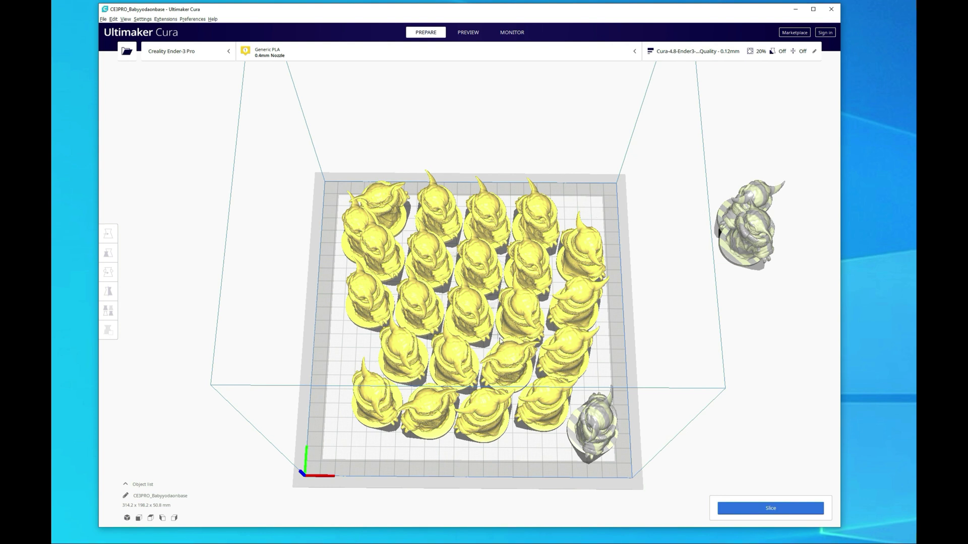
- Auto-arrange the Yodas into a grid, then delete the leftover figures outside the plate
right_click(472, 318)
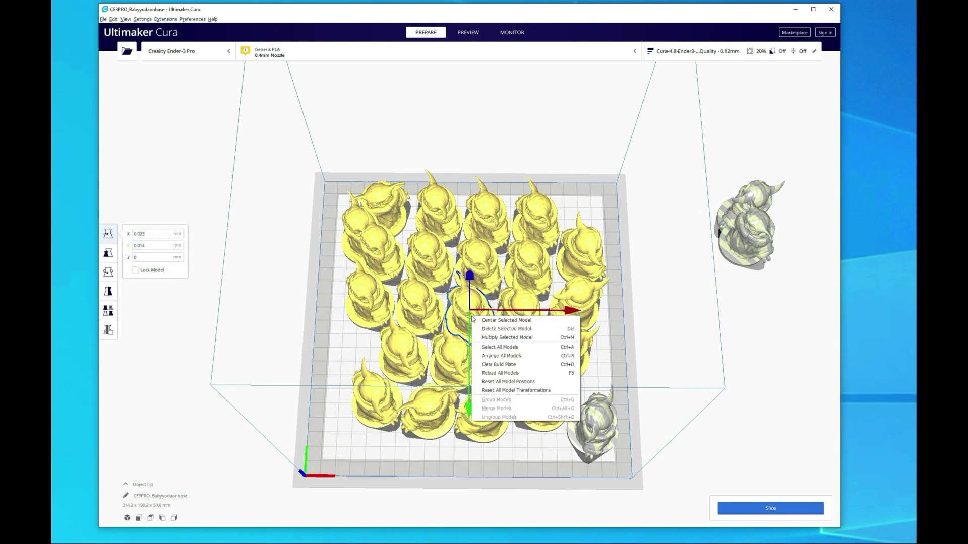
left_click(512, 358)
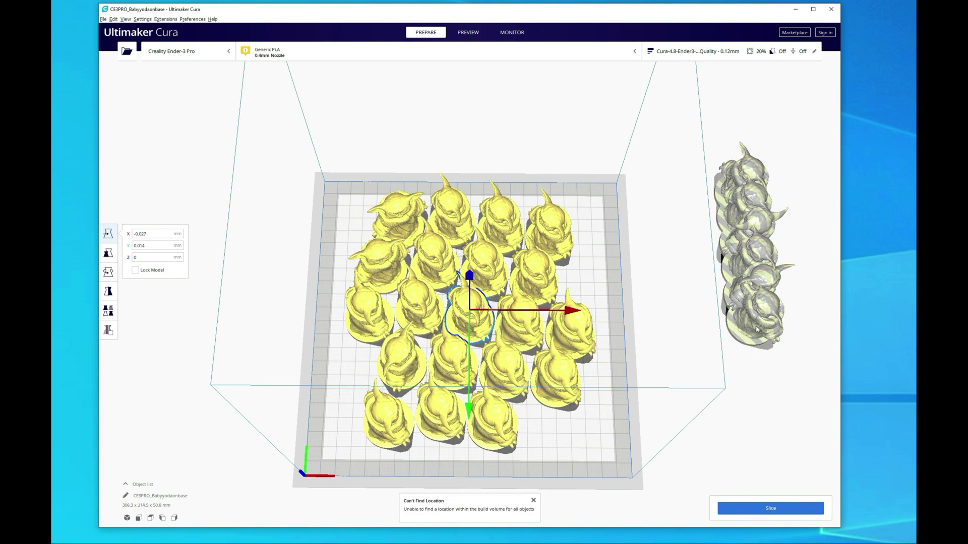
left_click(533, 501)
left_click(756, 317)
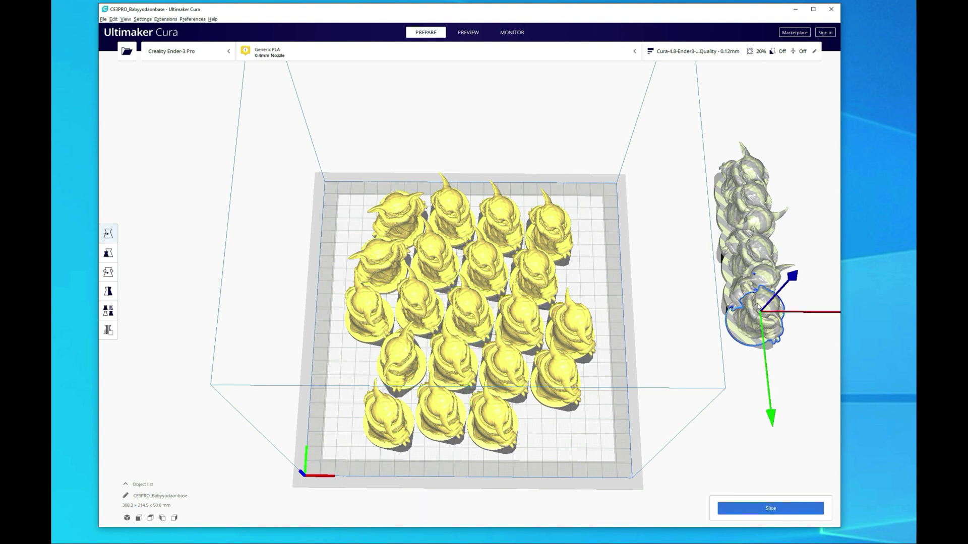
key("Delete")
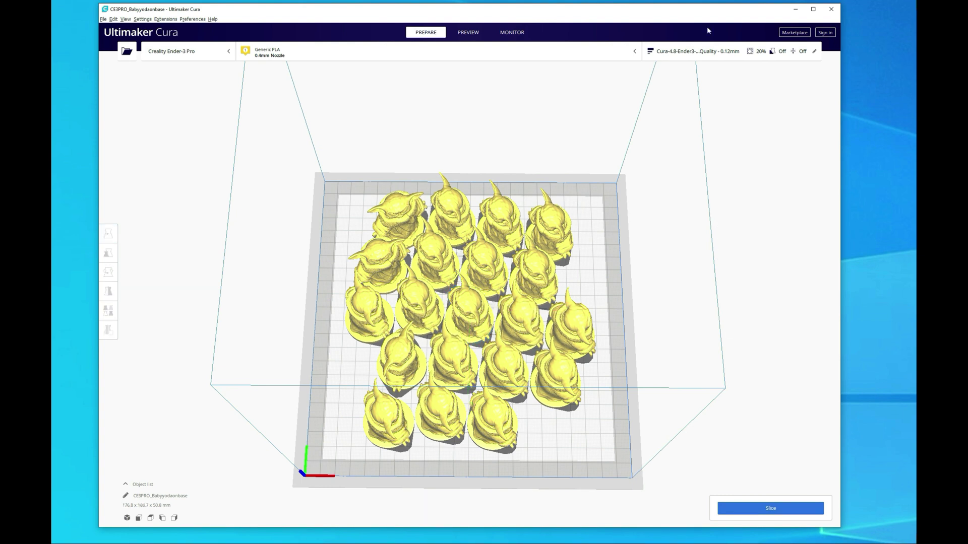
- Switch the print profile to Cura-4.8-Ender3-Standard-v1.2, discarding the customised settings
left_click(690, 52)
left_click(726, 89)
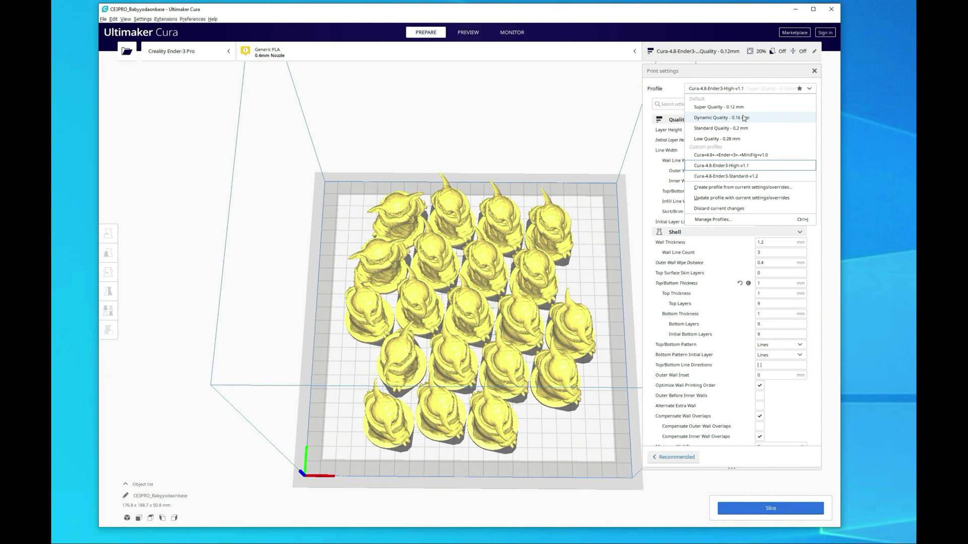
left_click(726, 175)
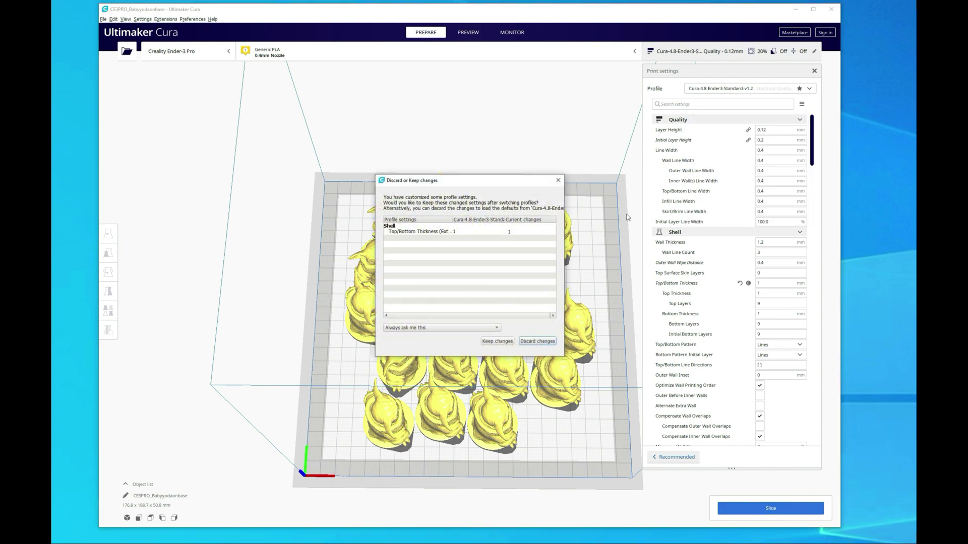
left_click(536, 342)
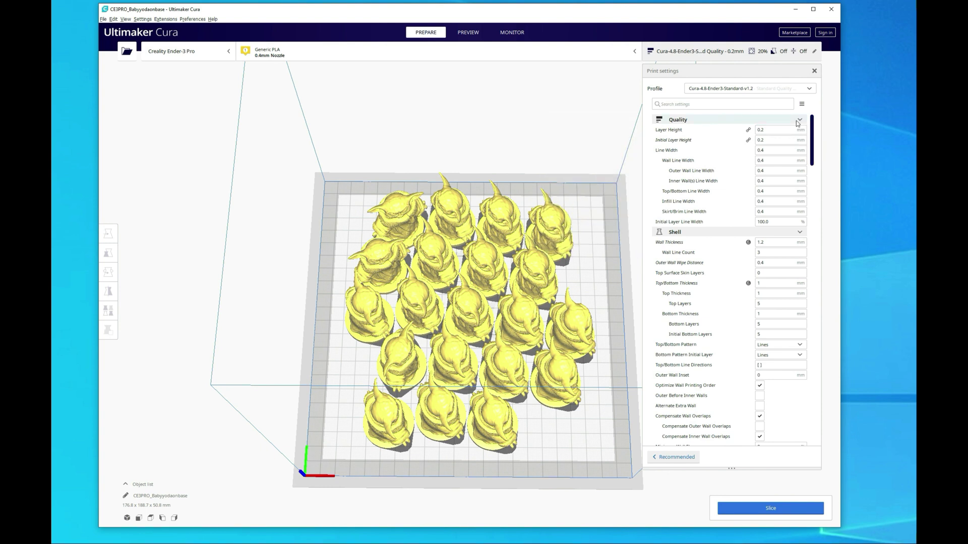
- Compare with Cura-4.8-Ender3-High-v1.1, return to Standard-v1.2, and review Shell and Infill settings
left_click(759, 91)
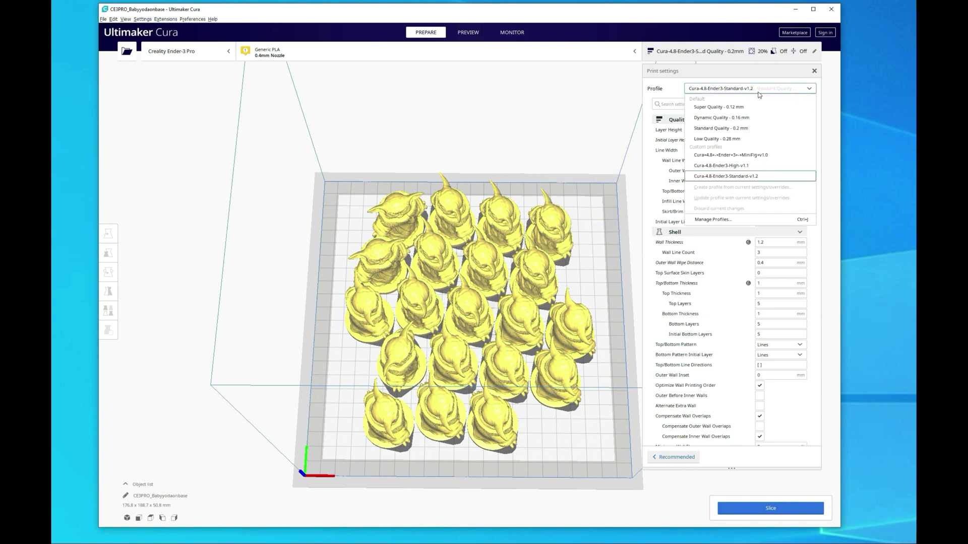
left_click(746, 165)
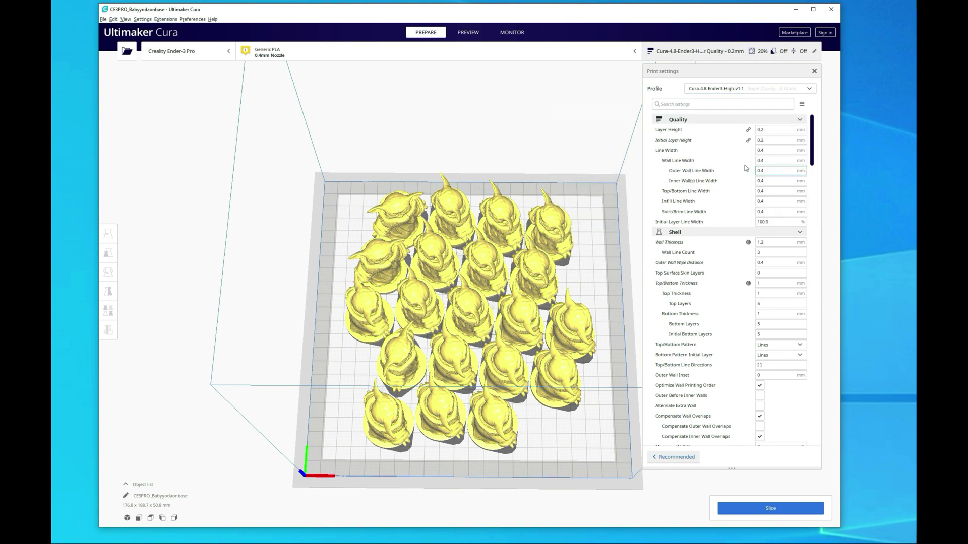
left_click(753, 93)
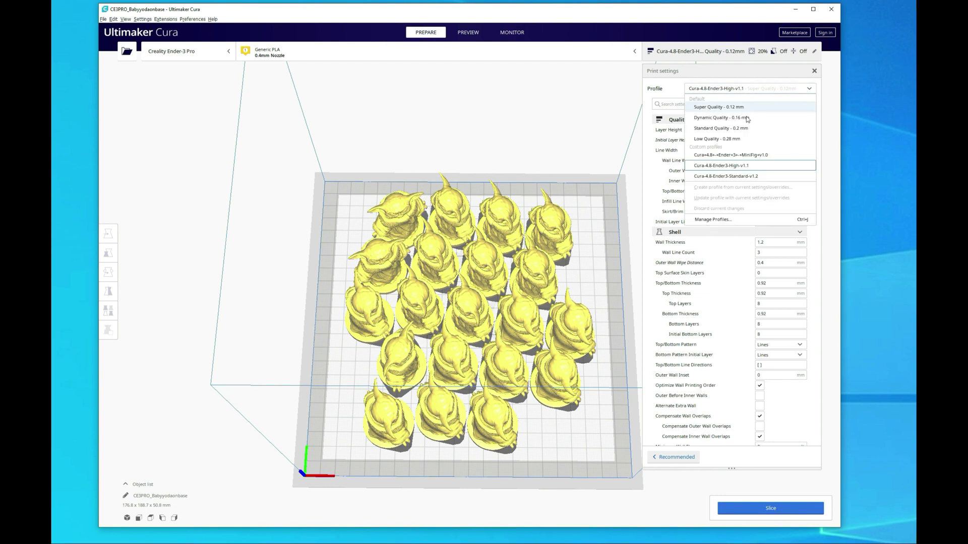
left_click(733, 177)
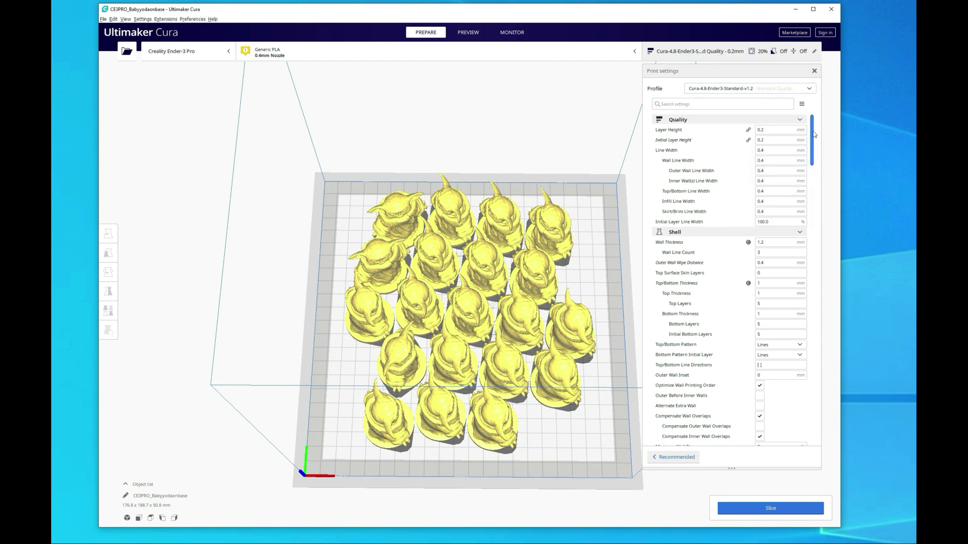
scroll(812, 153, "down", 5)
scroll(811, 152, "down", 5)
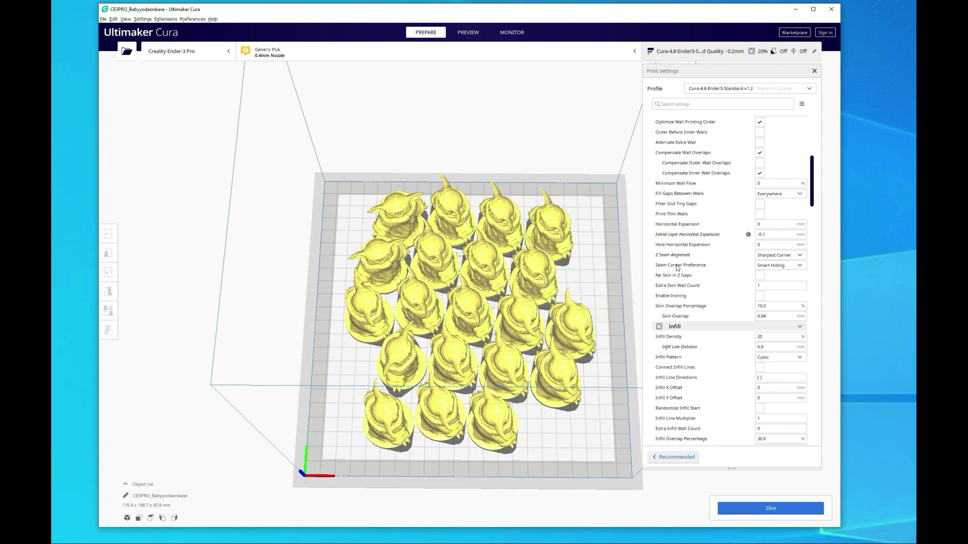
- Open the Cura Settings Guide from the Extensions menu
left_click(165, 20)
mouse_move(174, 53)
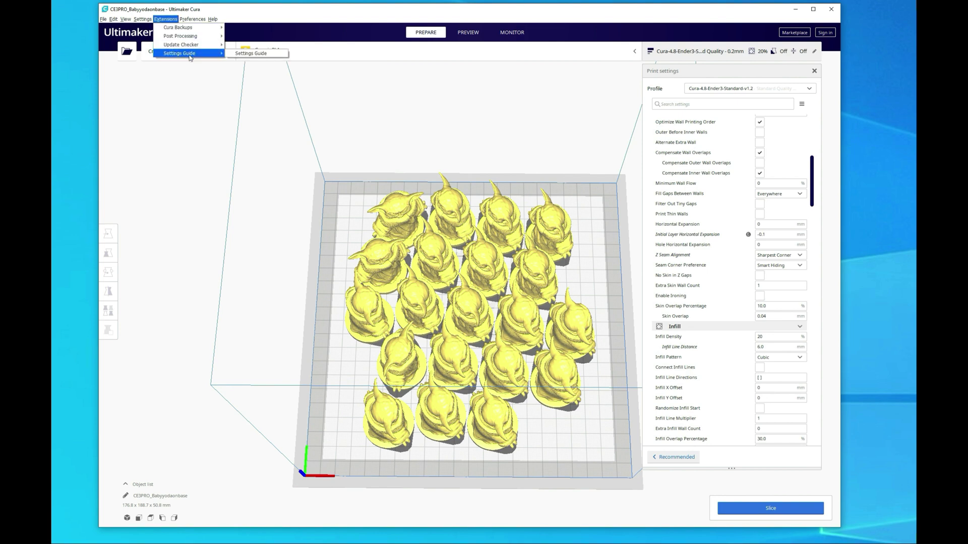
left_click(239, 55)
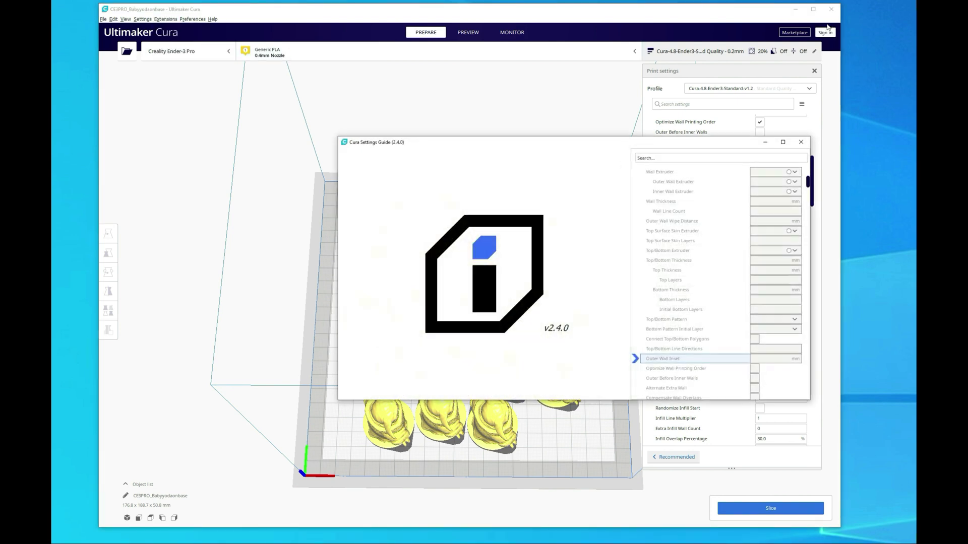
- Check the Settings Guide plugin's details in the Marketplace, then close the Marketplace
left_click(794, 32)
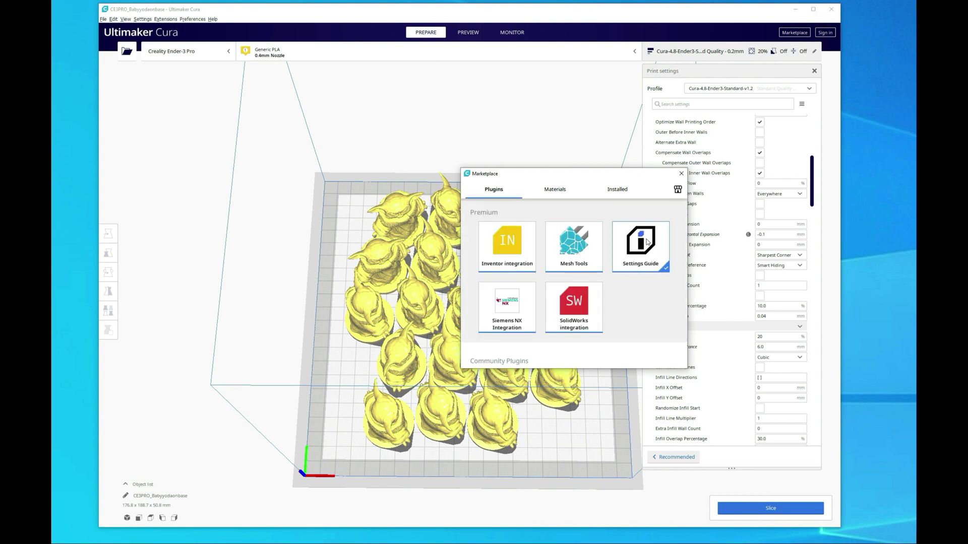
left_click(647, 242)
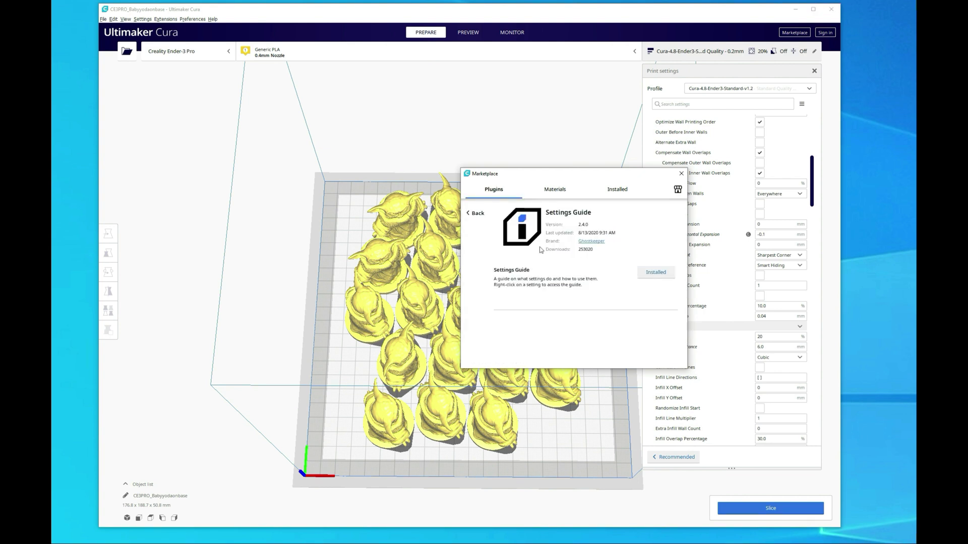
left_click(680, 174)
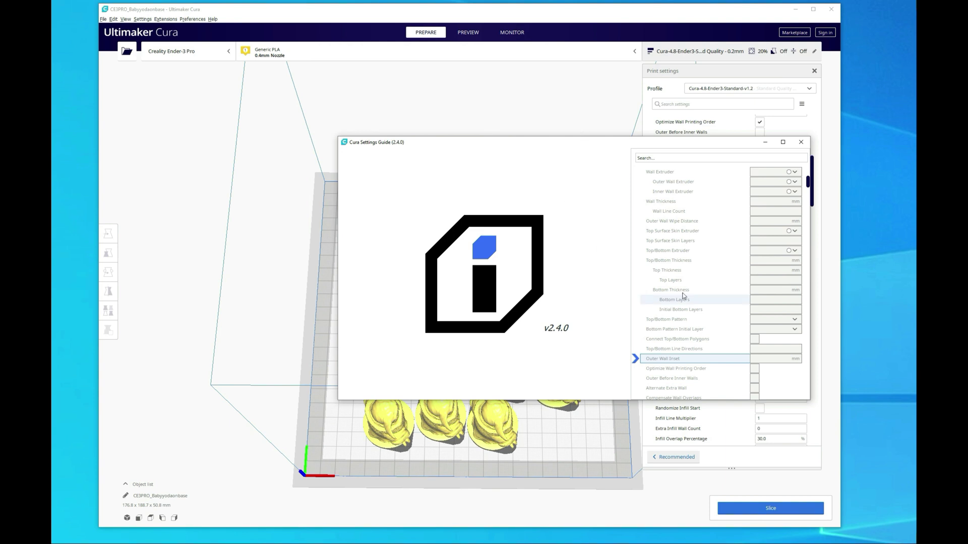
- Move the guide window aside and read the Z Seam Alignment explanation
left_click_drag(564, 143, 403, 100)
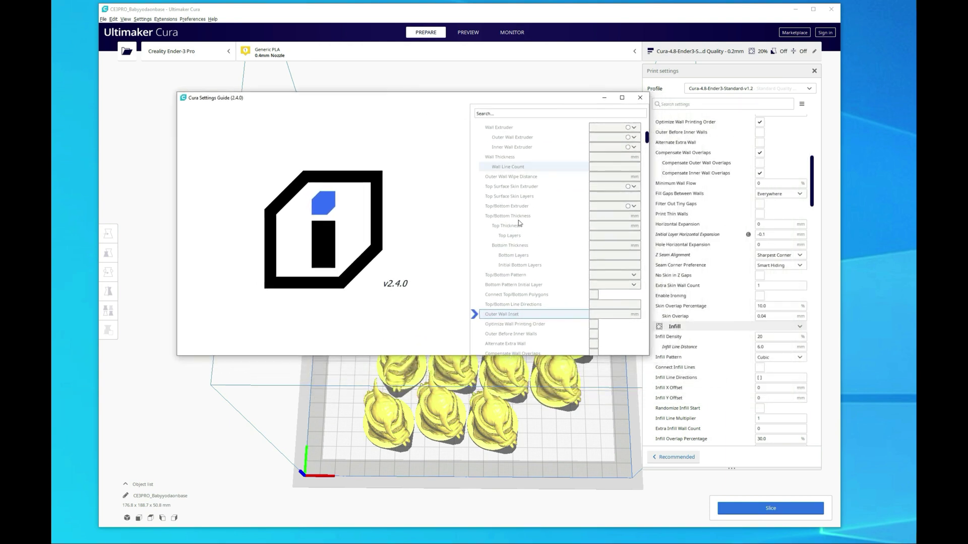
scroll(501, 229, "down", 8)
left_click(502, 226)
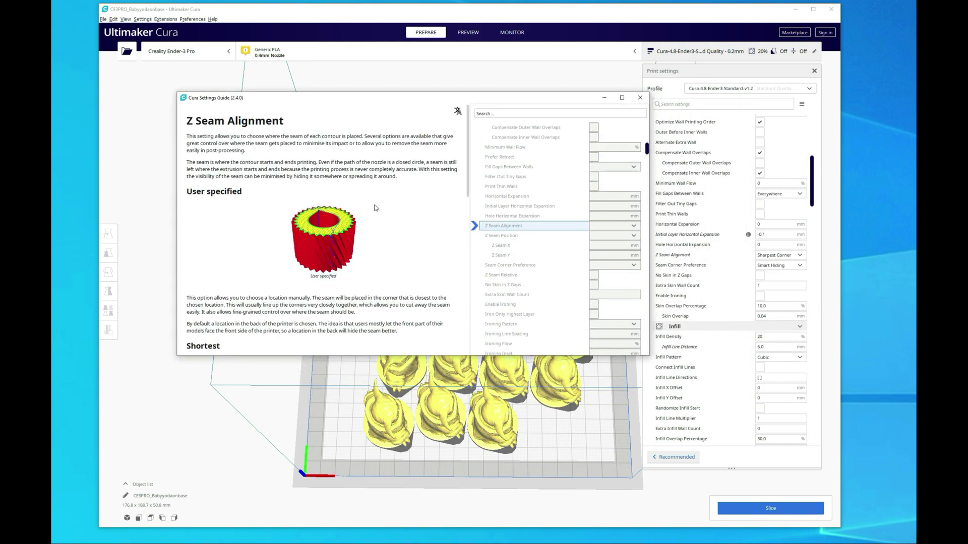
scroll(299, 254, "down", 1)
scroll(300, 255, "down", 3)
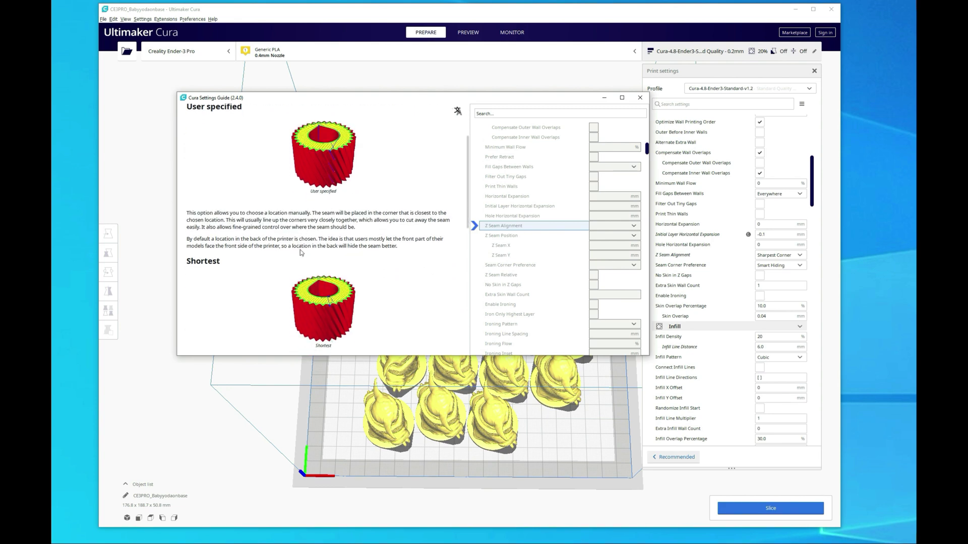
scroll(308, 238, "down", 4)
scroll(309, 238, "down", 3)
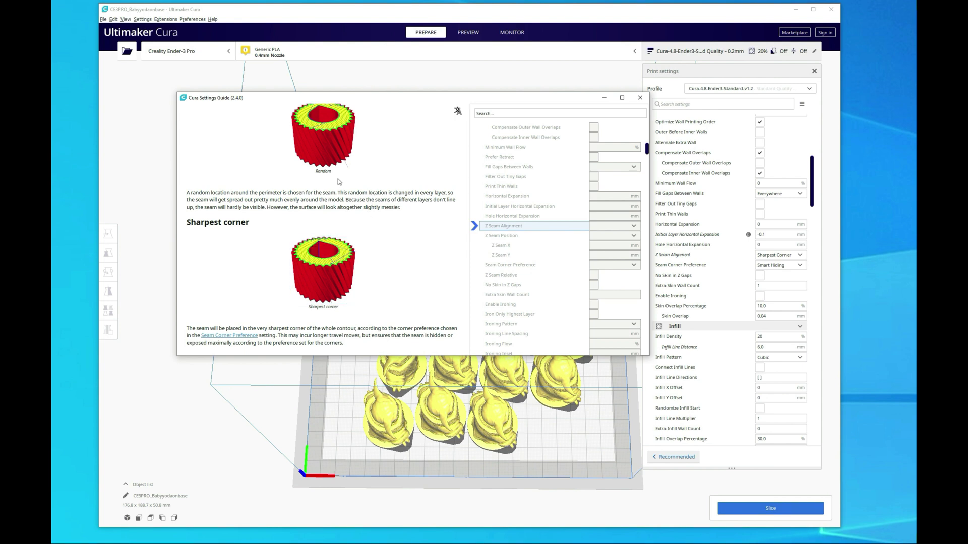
scroll(423, 287, "up", 3)
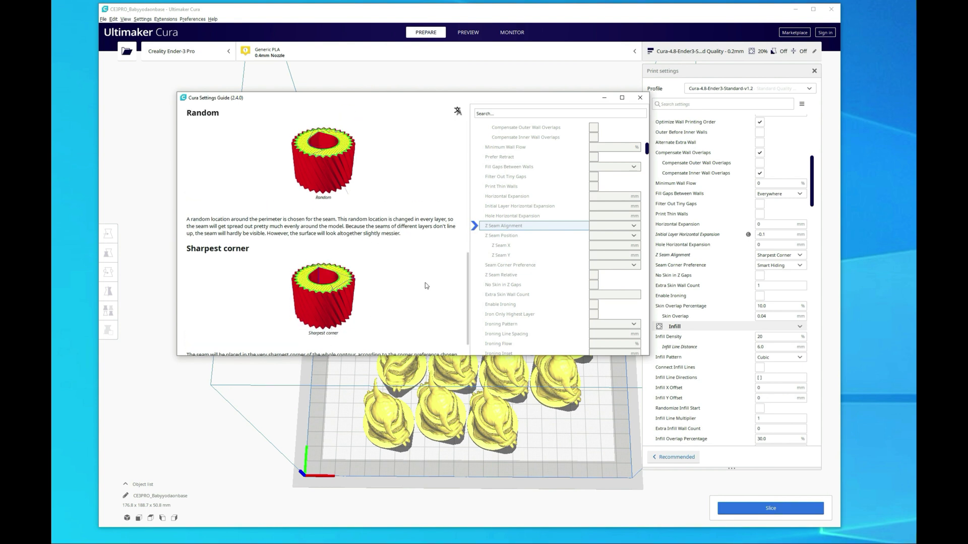
scroll(421, 290, "up", 5)
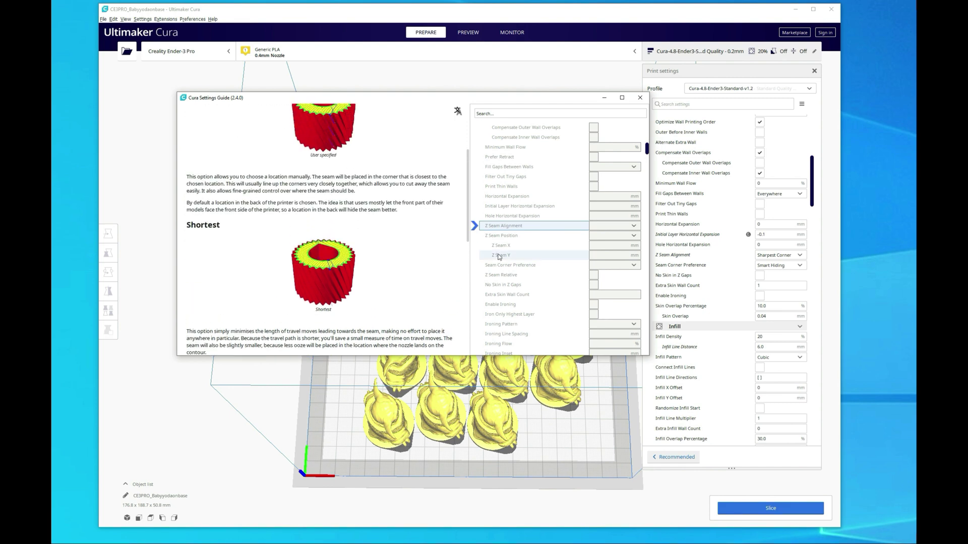
- Read the Z Seam Position explanation, then close the Settings Guide
left_click(507, 240)
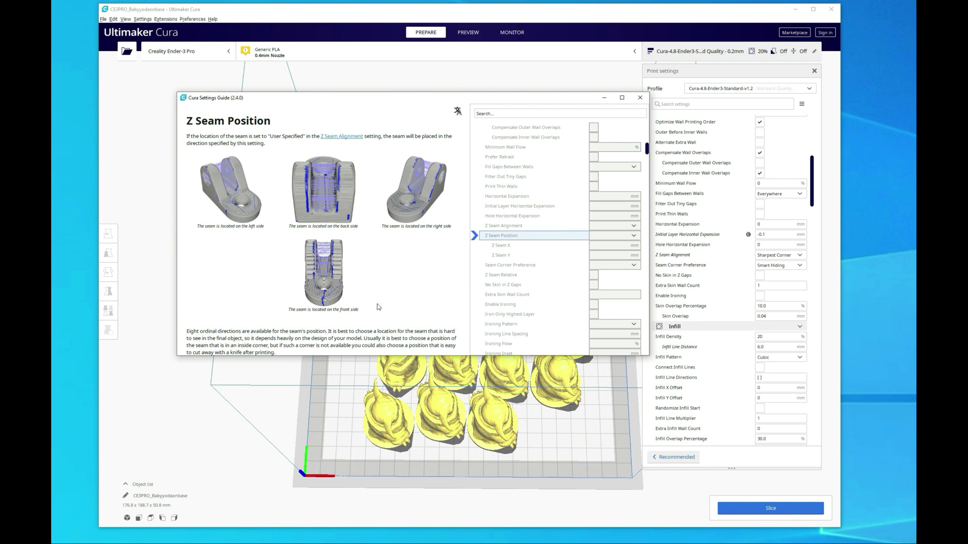
scroll(377, 254, "down", 1)
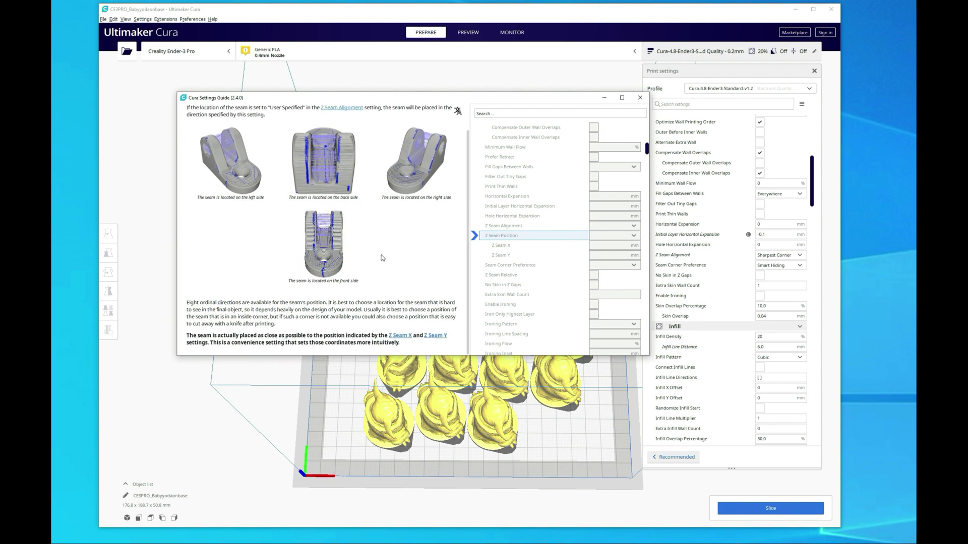
scroll(382, 258, "up", 1)
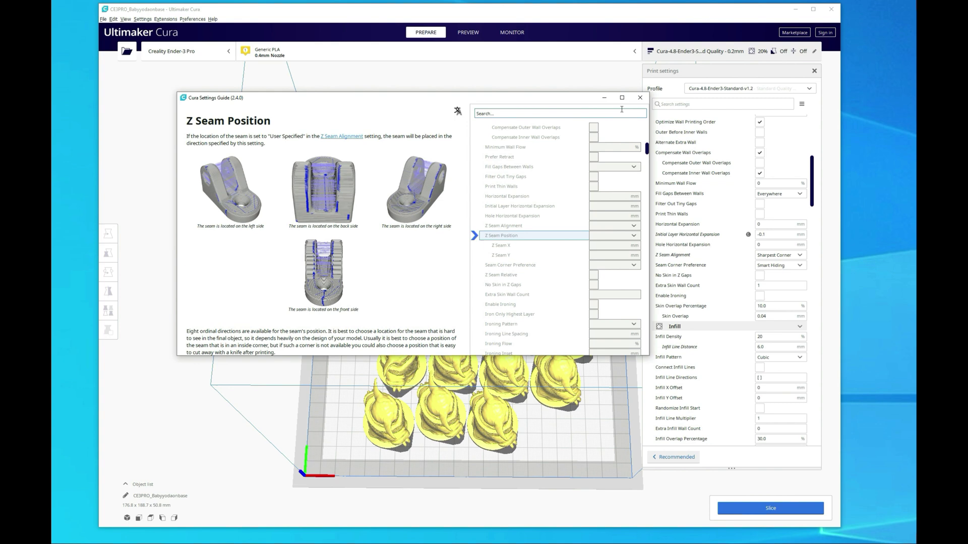
left_click(640, 99)
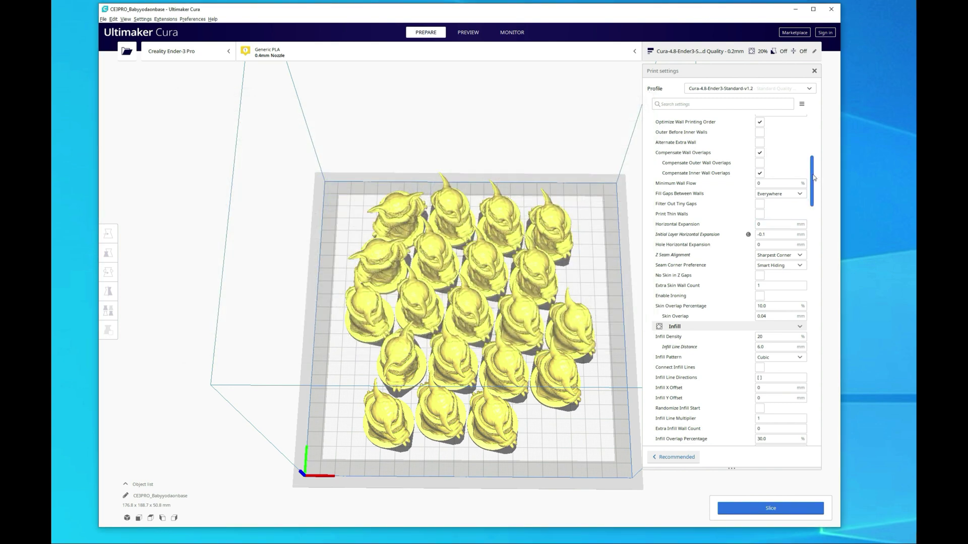
scroll(813, 177, "down", 1)
scroll(813, 178, "down", 5)
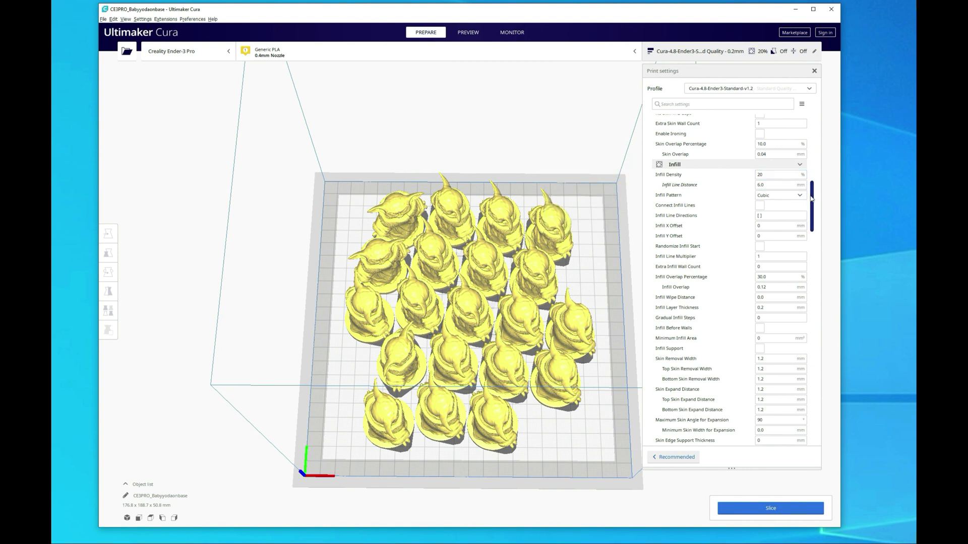
left_click_drag(812, 200, 813, 201)
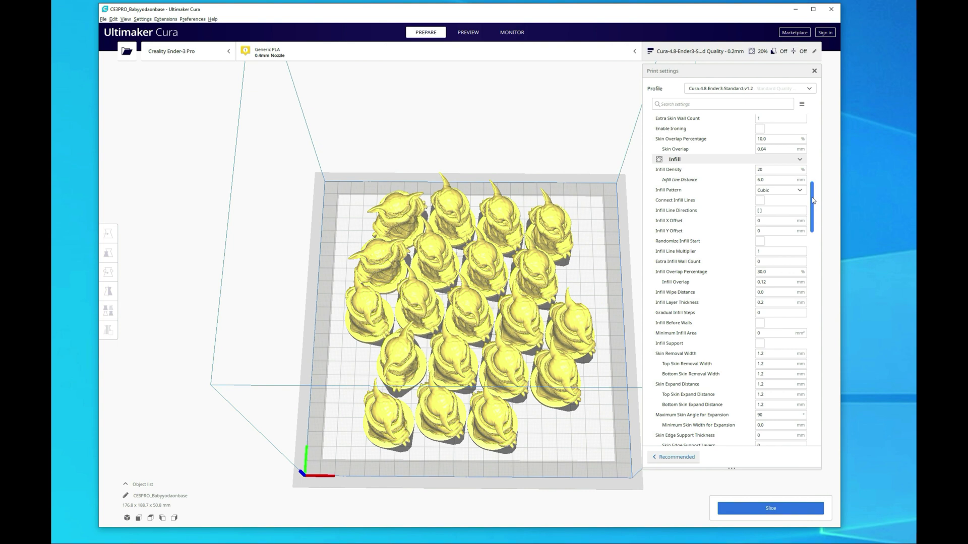
left_click_drag(813, 200, 804, 243)
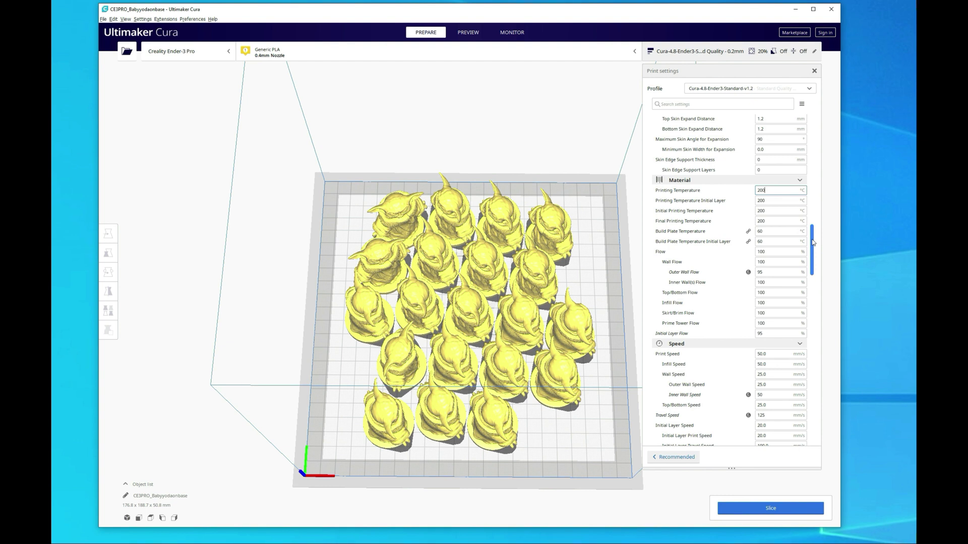
scroll(703, 183, "down", 10)
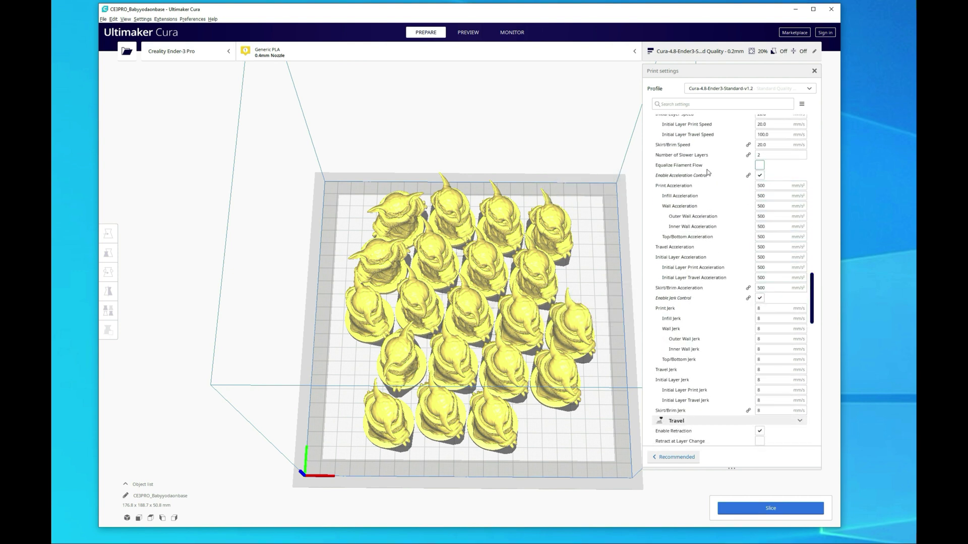
mouse_move(678, 180)
mouse_move(713, 299)
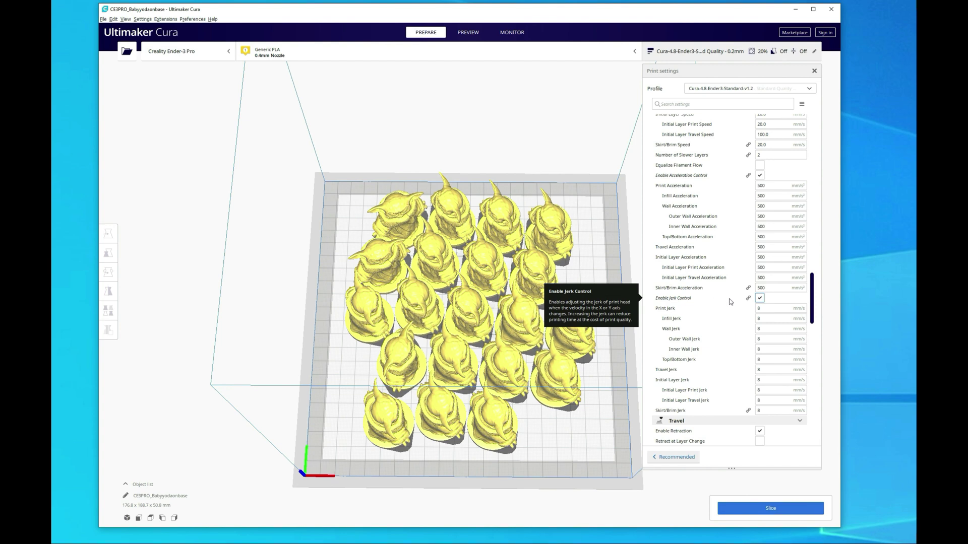
scroll(730, 302, "down", 5)
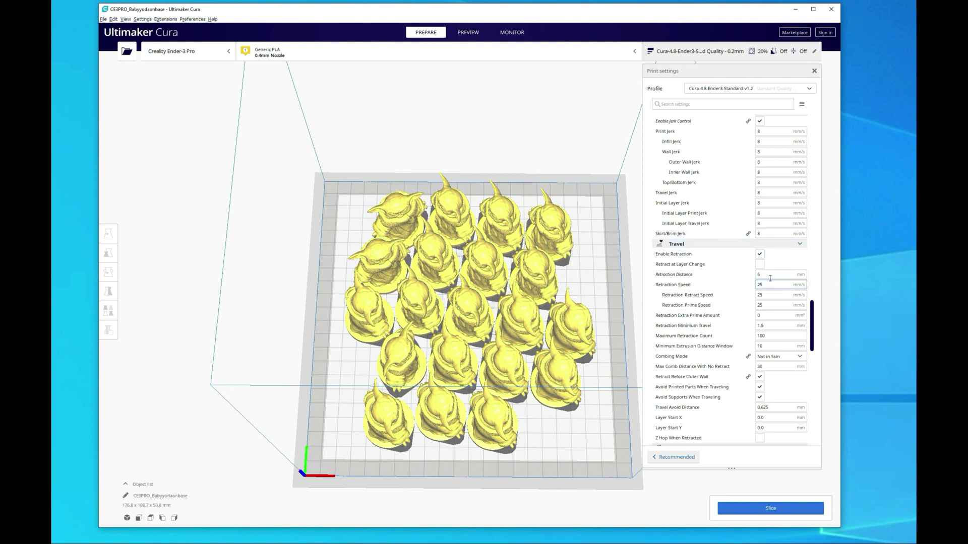
scroll(705, 295, "down", 1)
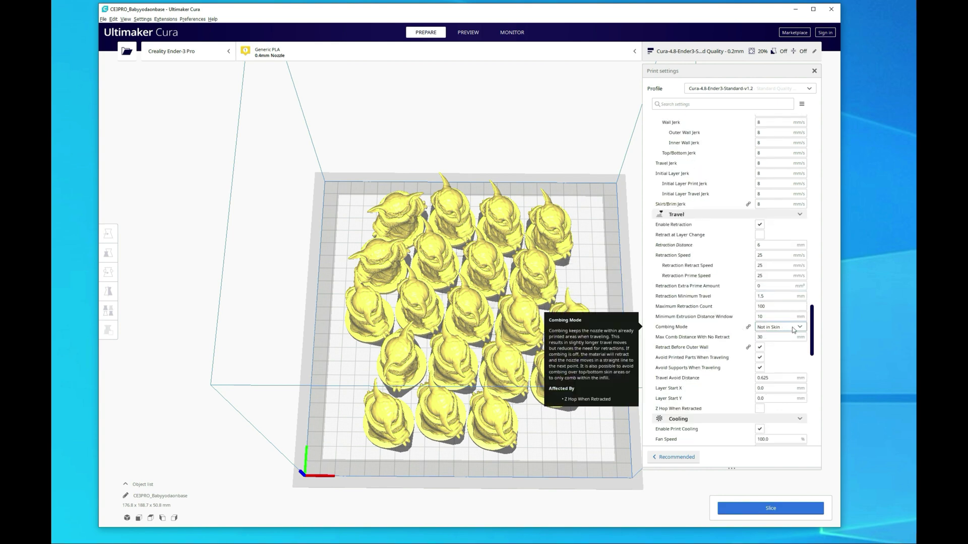
scroll(781, 330, "down", 4)
scroll(786, 329, "down", 11)
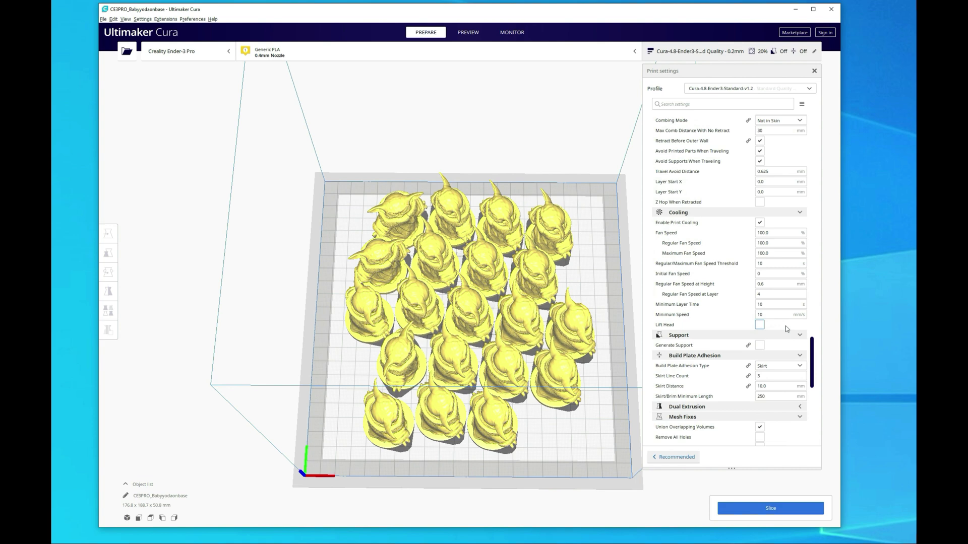
scroll(785, 325, "down", 1)
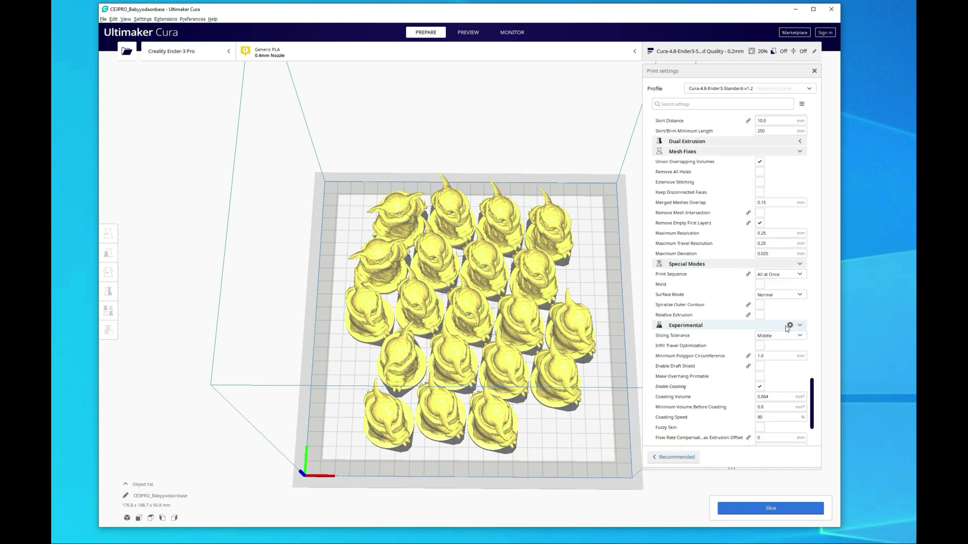
scroll(784, 323, "up", 12)
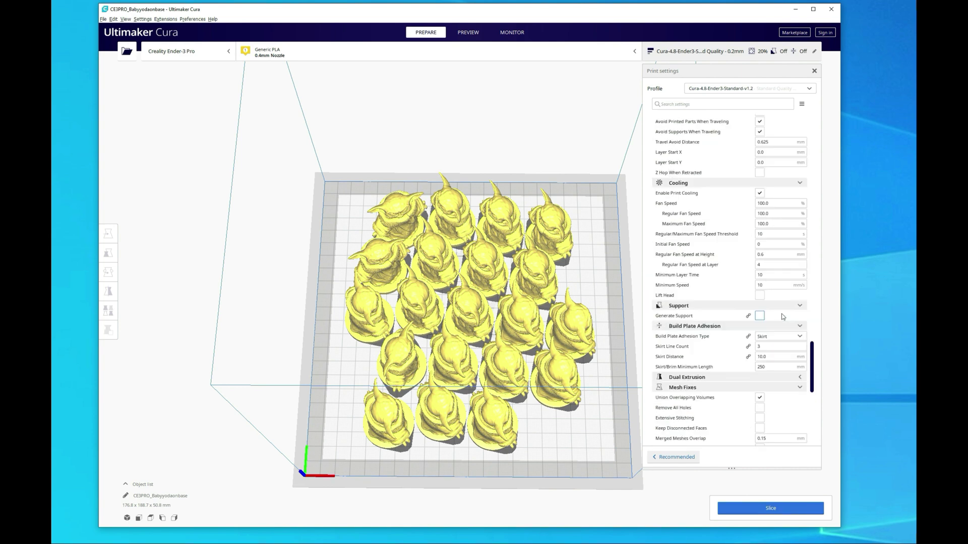
scroll(776, 315, "up", 1)
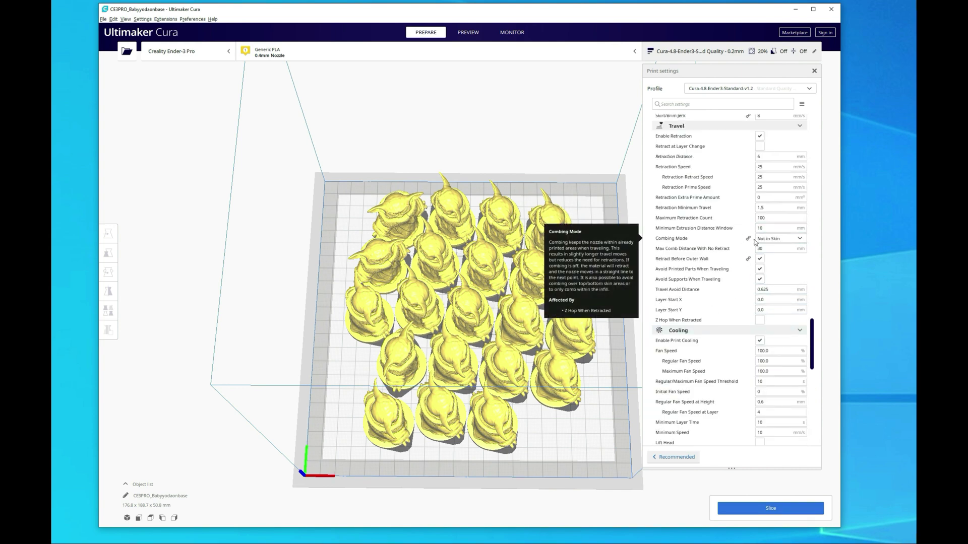
scroll(754, 244, "up", 4)
scroll(755, 243, "up", 15)
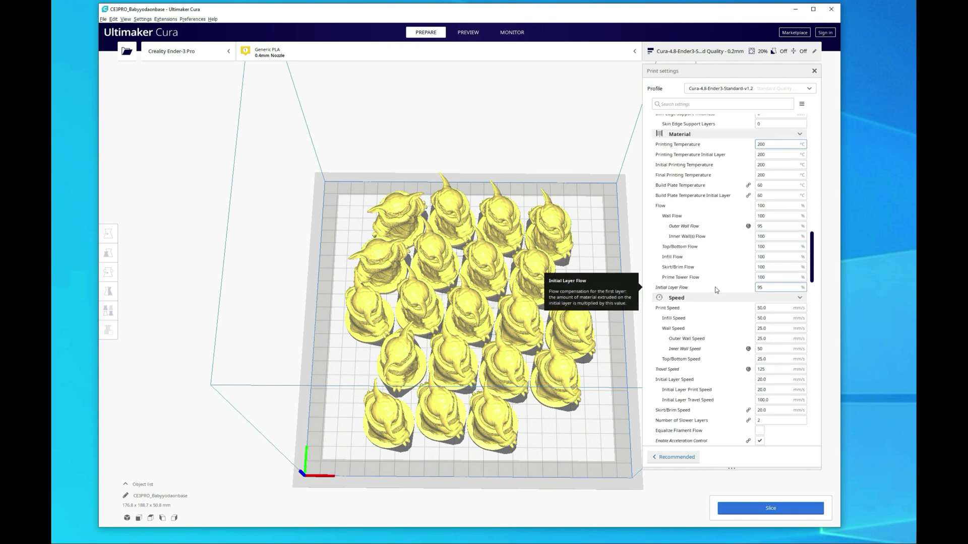
scroll(718, 288, "up", 4)
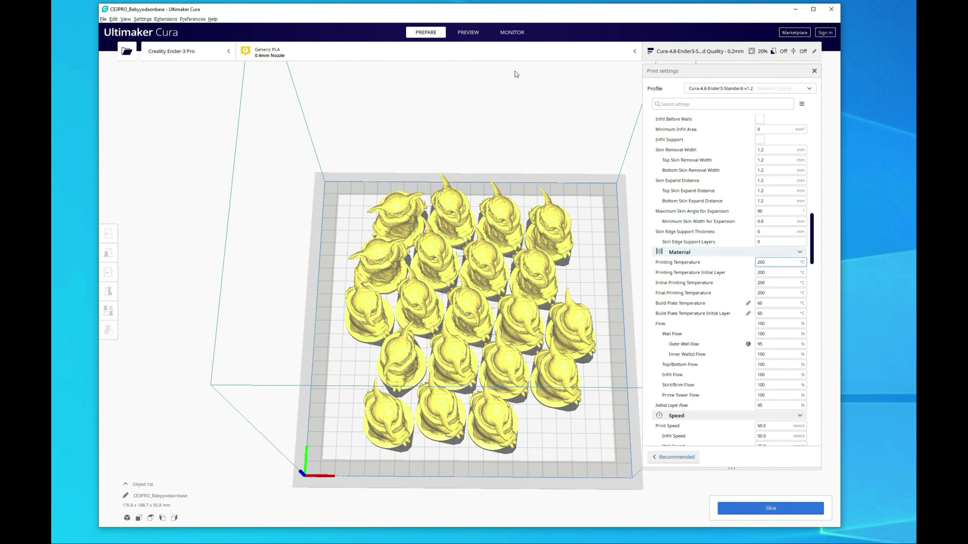
- Go to Preferences > Configure Cura > Profiles and start a profile import from file
left_click(191, 20)
left_click(197, 28)
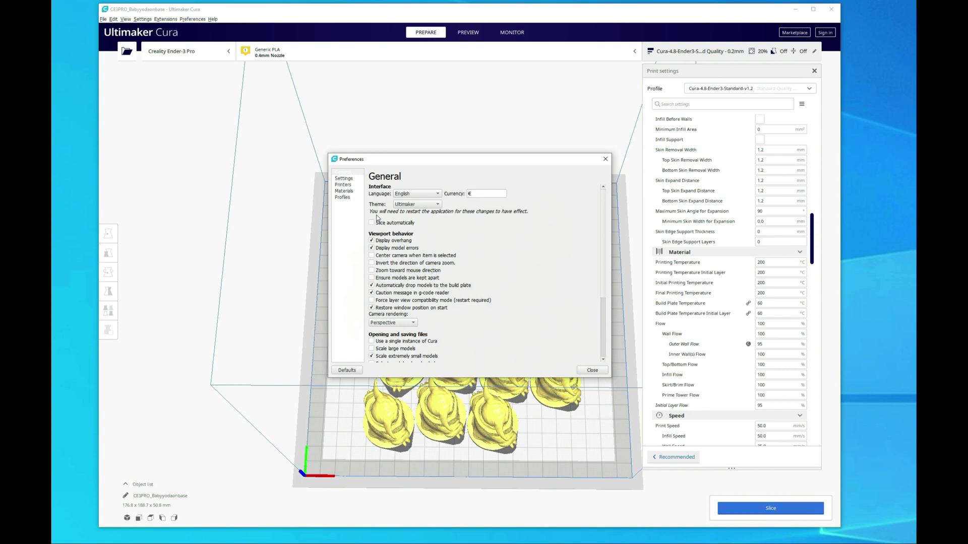
left_click(343, 197)
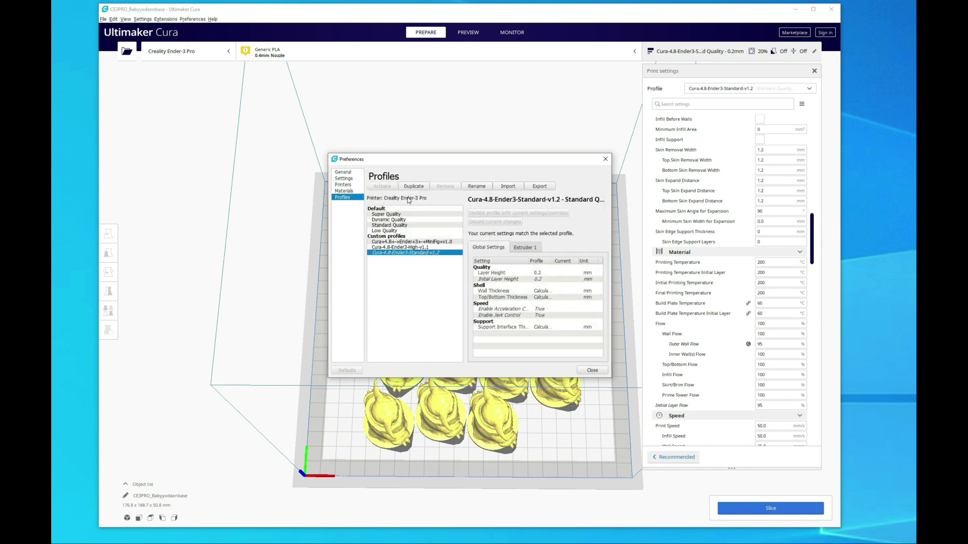
left_click(515, 187)
- Close the Preferences dialog to return to the Baby Yoda build plate
left_click(606, 161)
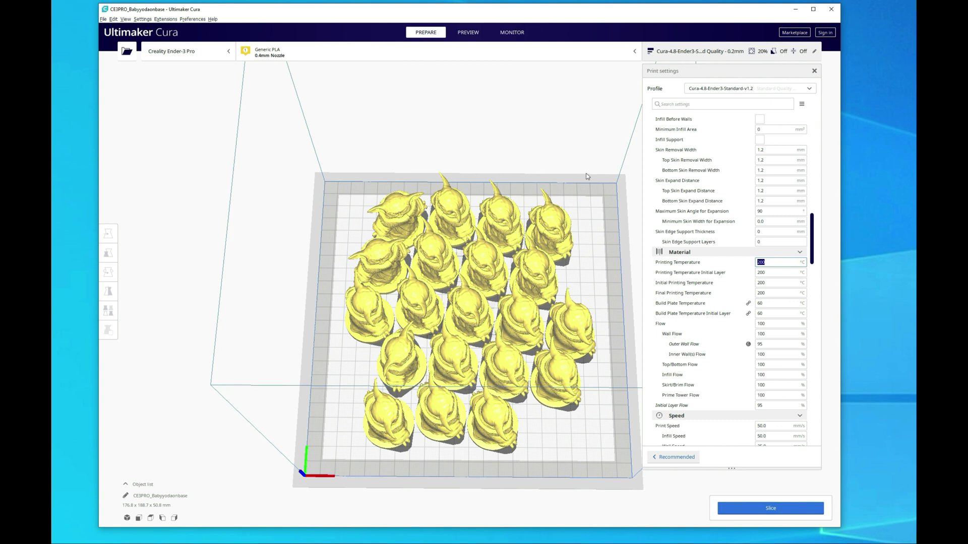